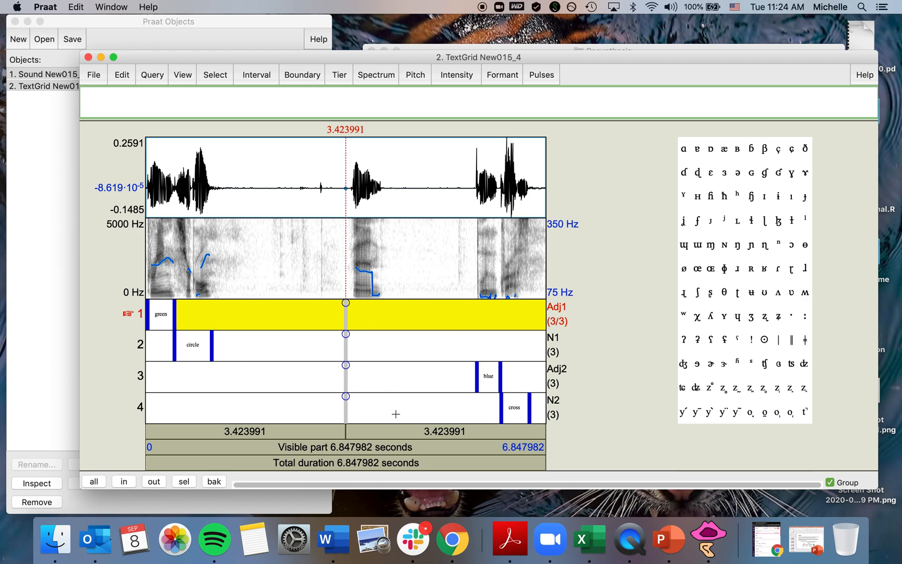
# Step: Select the final "blue cross" stretch, about 0.905 s long, and extract both its sound and its TextGrid with time from 0
pyautogui.press('super+i')
pyautogui.press('super+i')
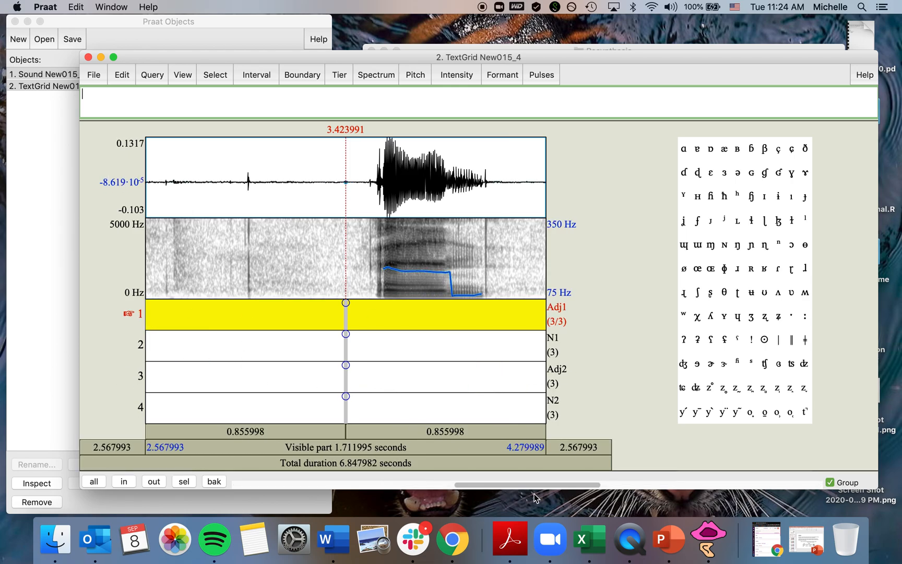
pyautogui.moveTo(585, 485); pyautogui.dragTo(808, 466)
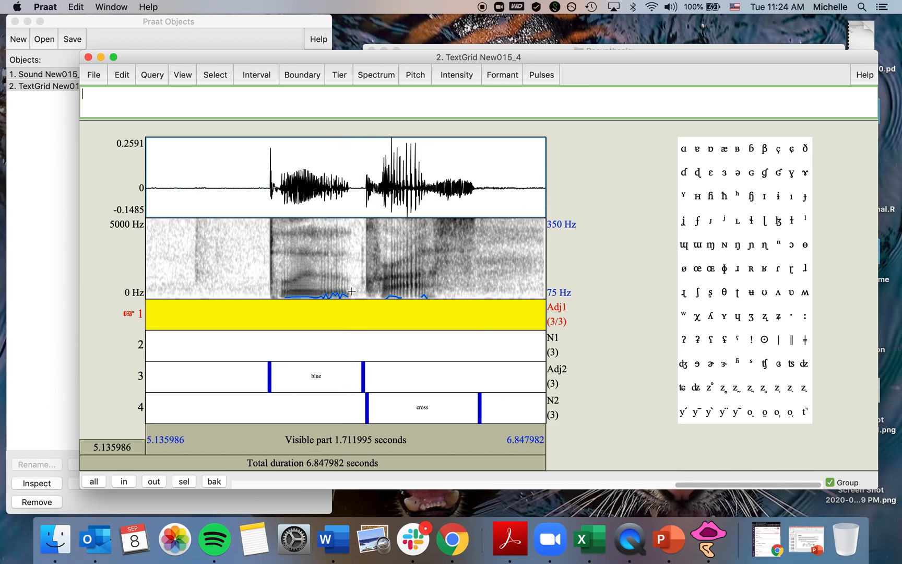
pyautogui.click(269, 363)
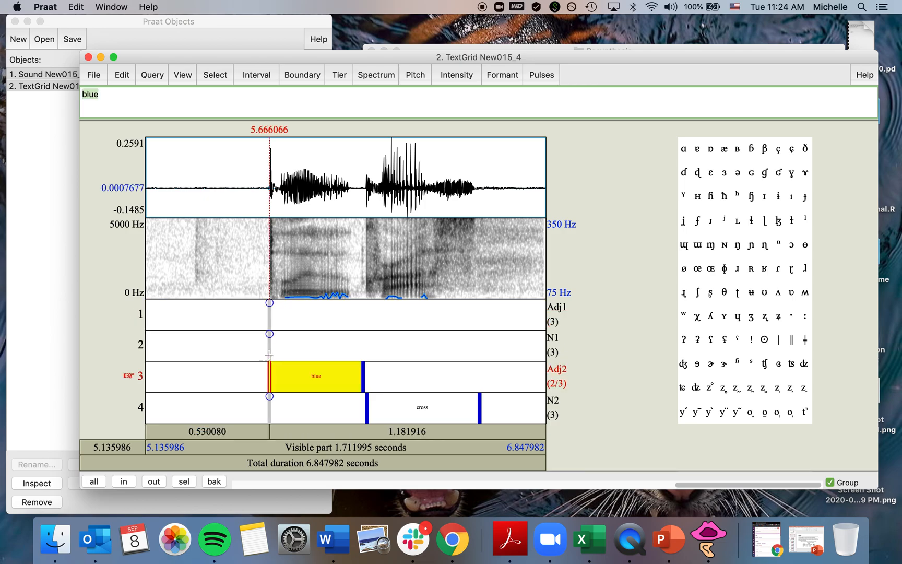
pyautogui.moveTo(269, 273)
pyautogui.mouseDown()
pyautogui.moveTo(493, 271)
pyautogui.moveTo(481, 271)
pyautogui.mouseUp()
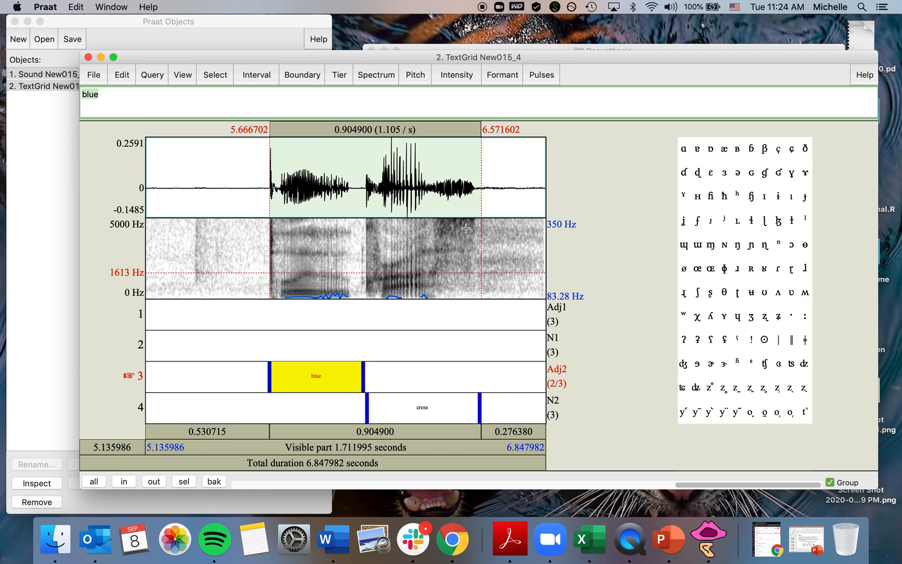
pyautogui.click(94, 78)
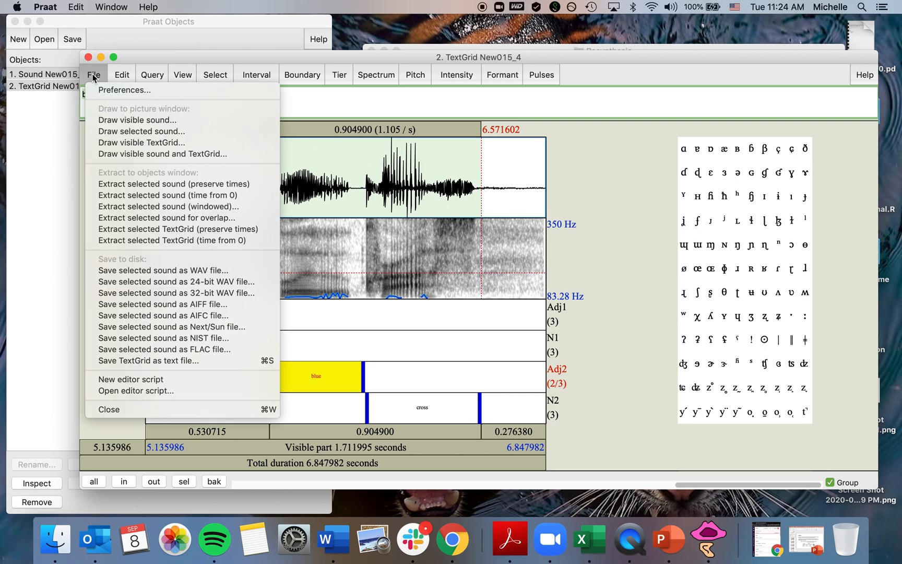
pyautogui.click(116, 196)
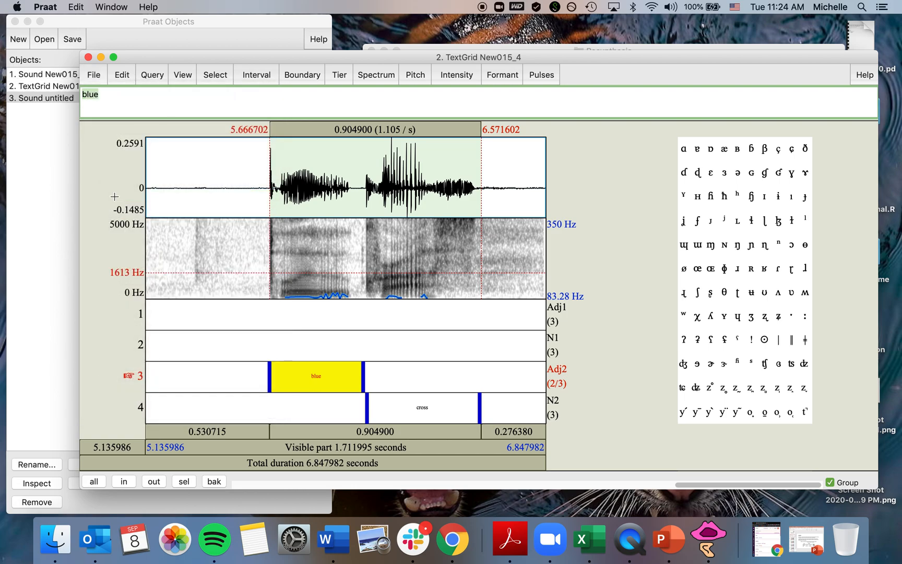
pyautogui.click(99, 75)
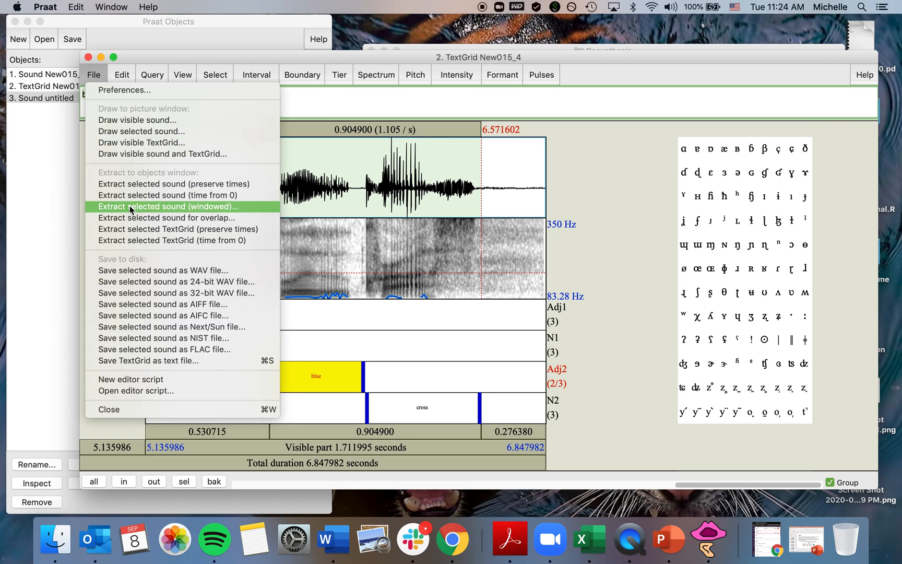
pyautogui.click(135, 243)
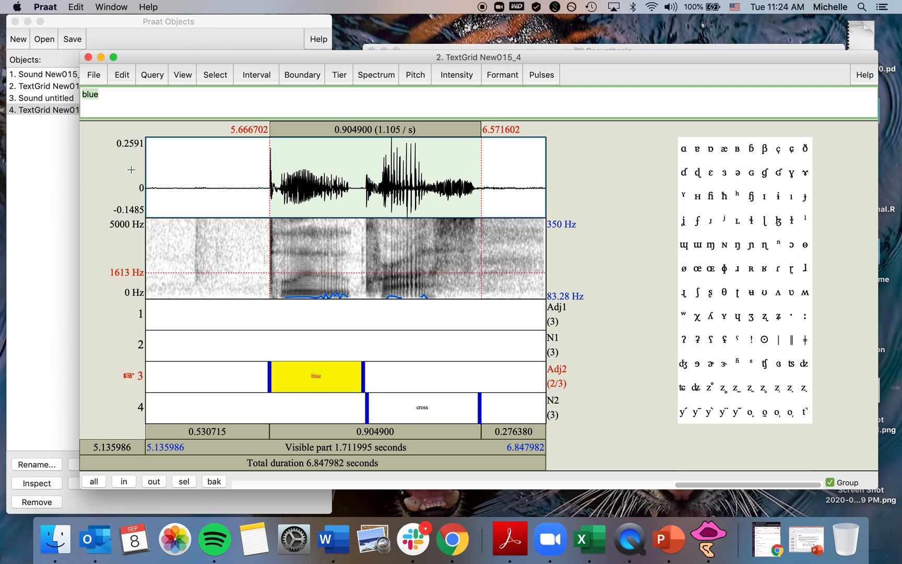
# Step: Close the full recording's editor, open the extracted sound and TextGrid together, and play the visible part
pyautogui.click(89, 57)
pyautogui.click(91, 97)
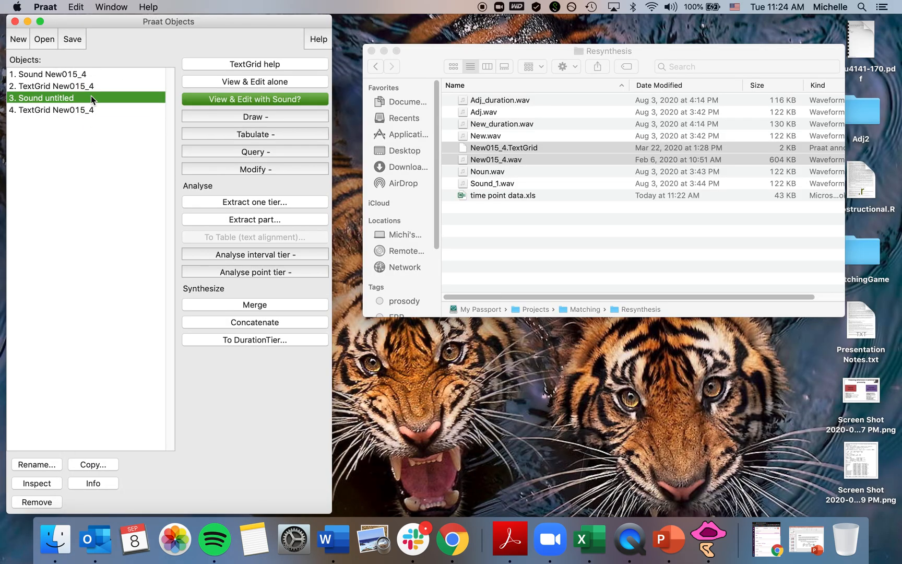
pyautogui.keyDown('shift'); pyautogui.click(91, 110); pyautogui.keyUp('shift')
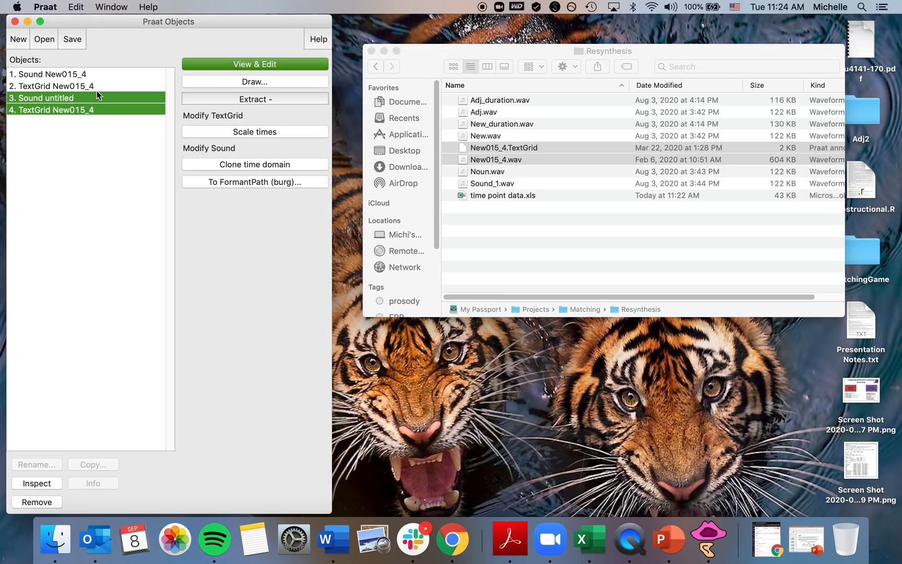
pyautogui.click(225, 64)
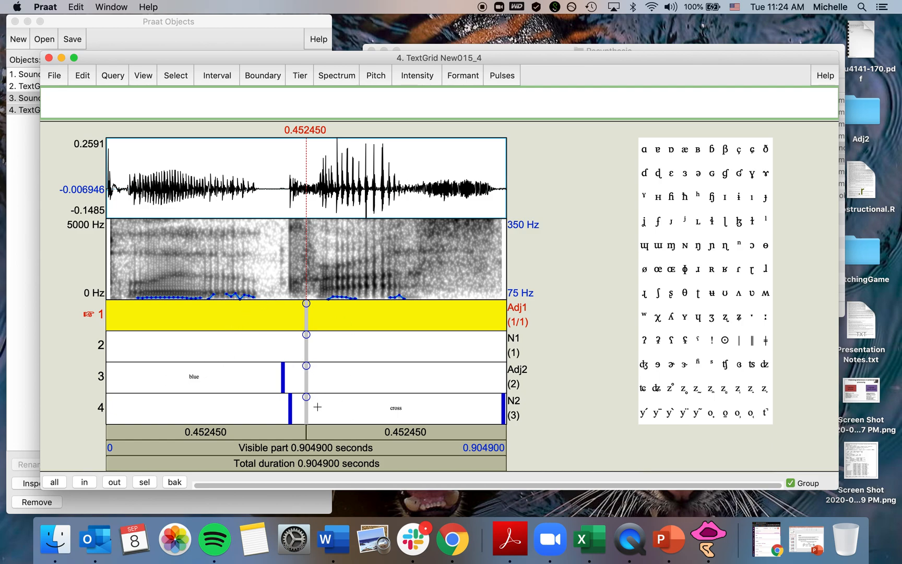
pyautogui.click(293, 447)
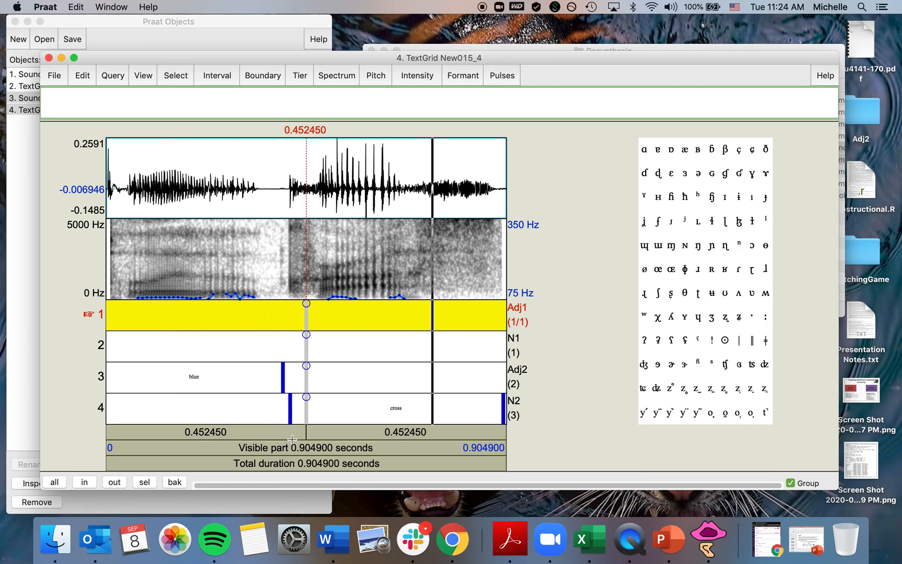
pyautogui.moveTo(676, 60); pyautogui.dragTo(653, 58)
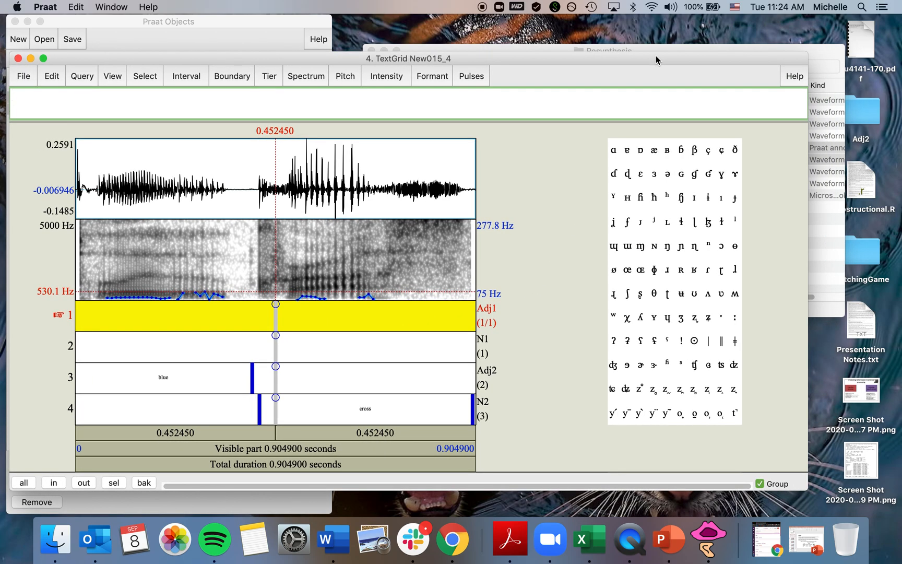
# Step: Open time point data.xls from the Resynthesis folder in Excel with macros enabled and place it beside the TextGrid editor
pyautogui.click(667, 47)
pyautogui.click(524, 195)
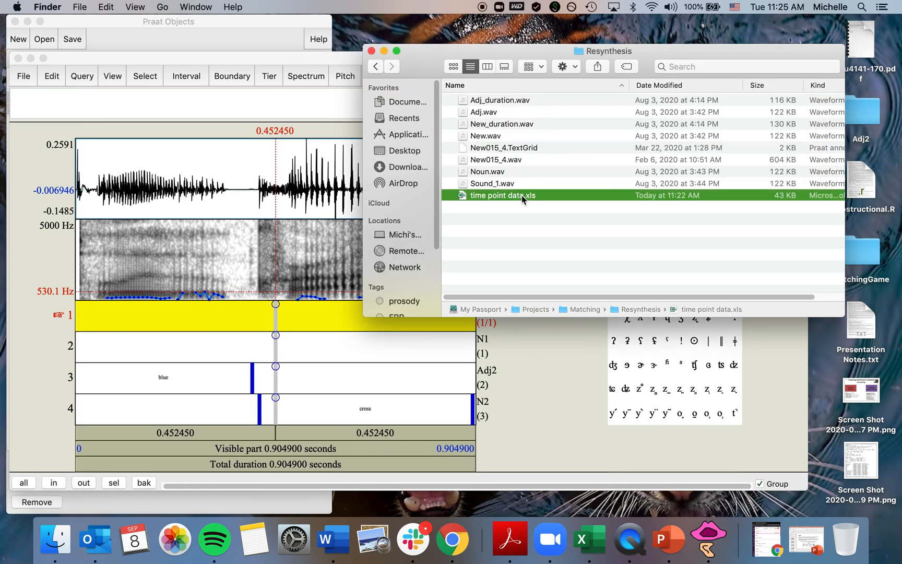
pyautogui.doubleClick(509, 197)
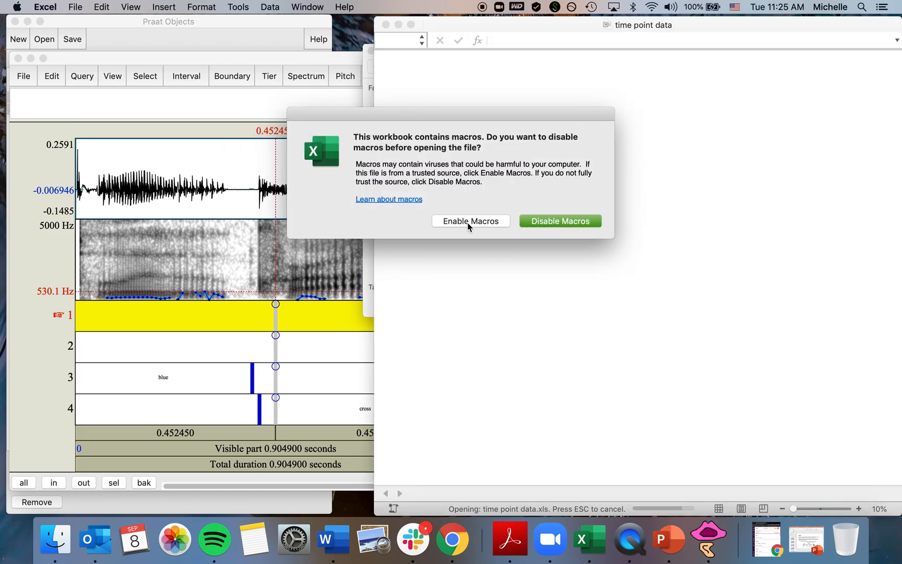
pyautogui.click(467, 223)
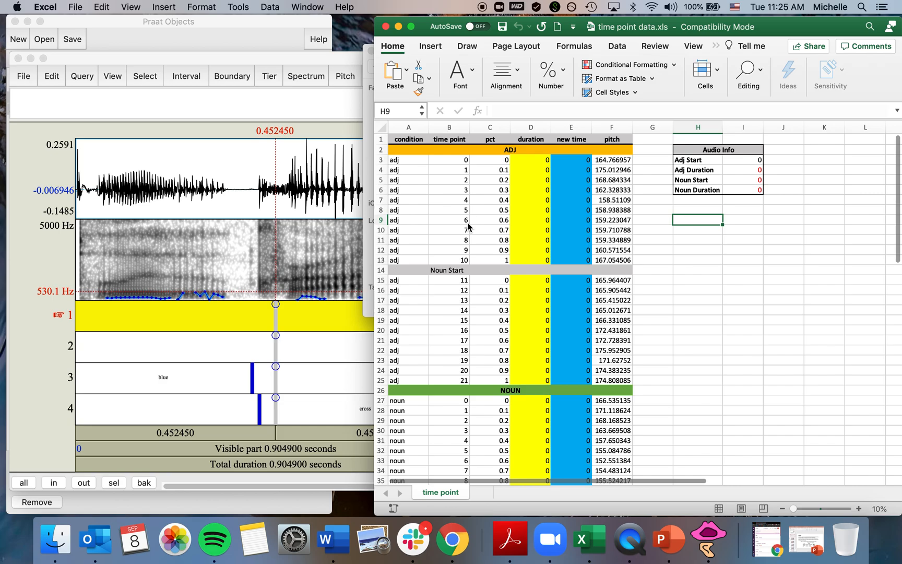
pyautogui.moveTo(788, 23); pyautogui.dragTo(795, 23)
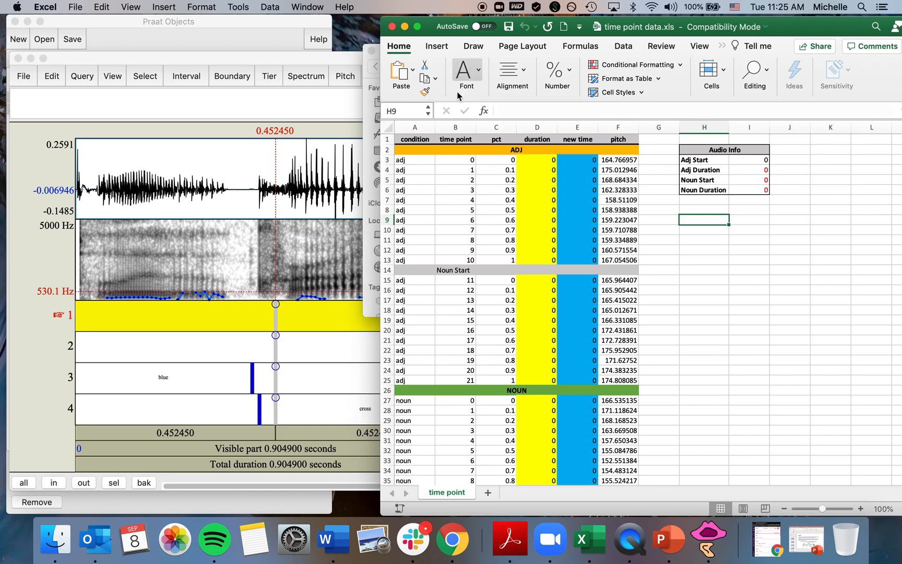
pyautogui.moveTo(383, 85); pyautogui.dragTo(468, 78)
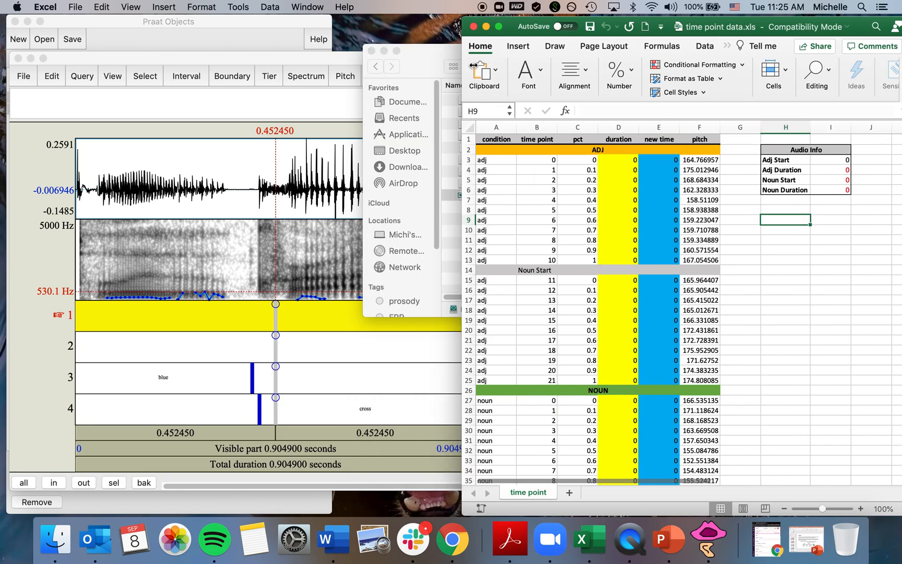
# Step: Measure the "blue" interval on the Adj2 tier and enter 0.399657 as the Adj Duration in the workbook's Audio Info table
pyautogui.click(332, 66)
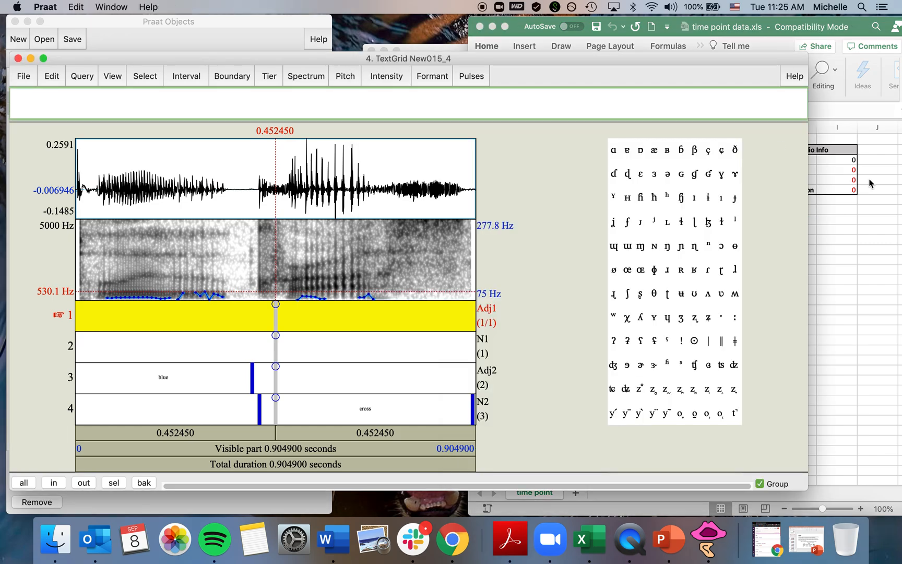
pyautogui.click(808, 193)
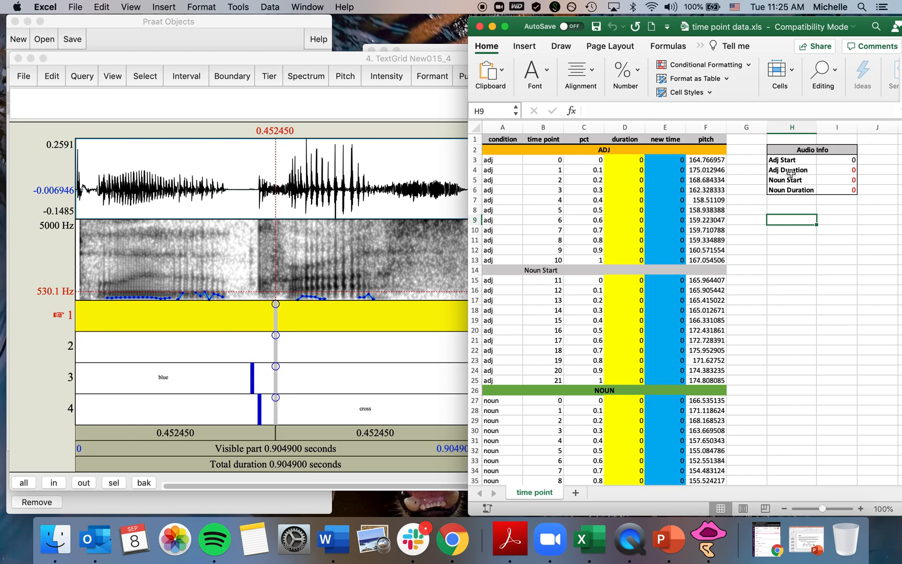
pyautogui.click(169, 380)
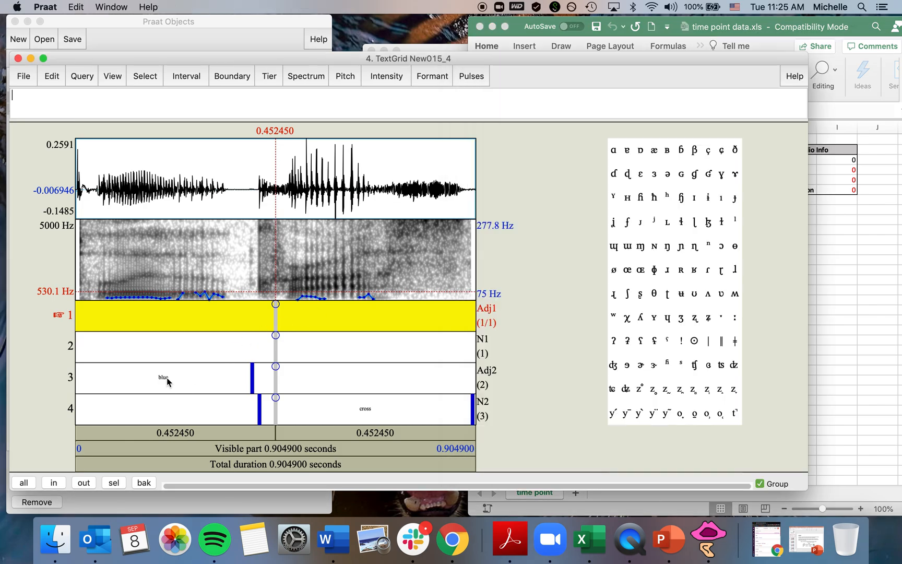
pyautogui.click(167, 379)
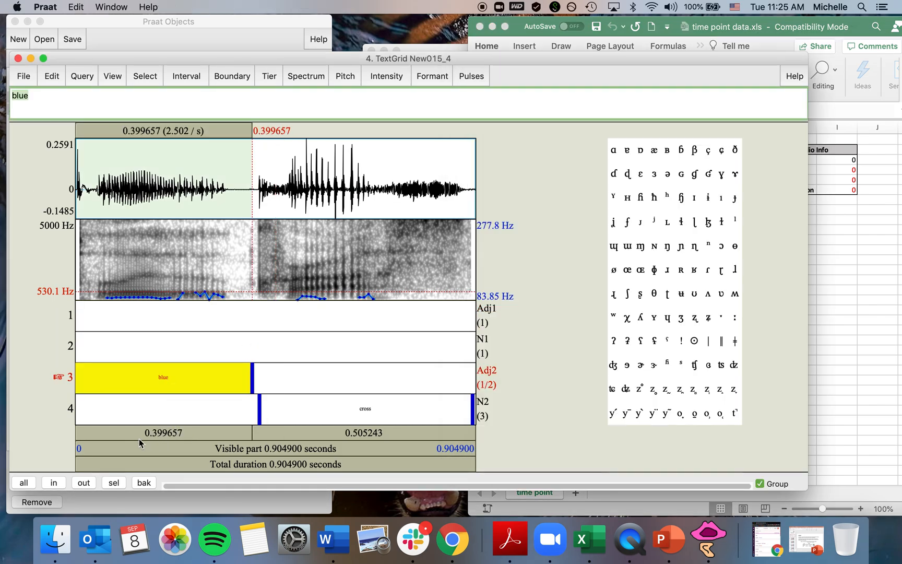
pyautogui.click(846, 171)
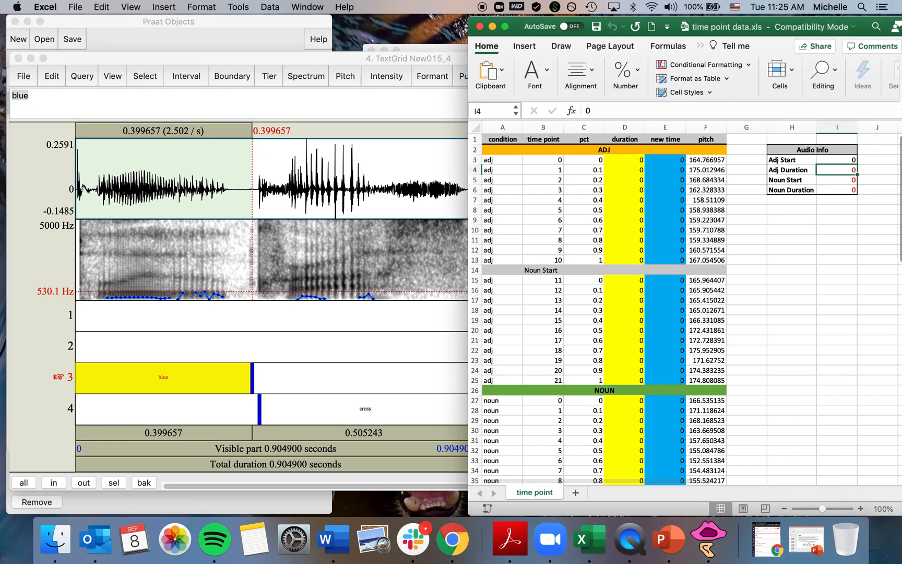
pyautogui.write('0.399657')
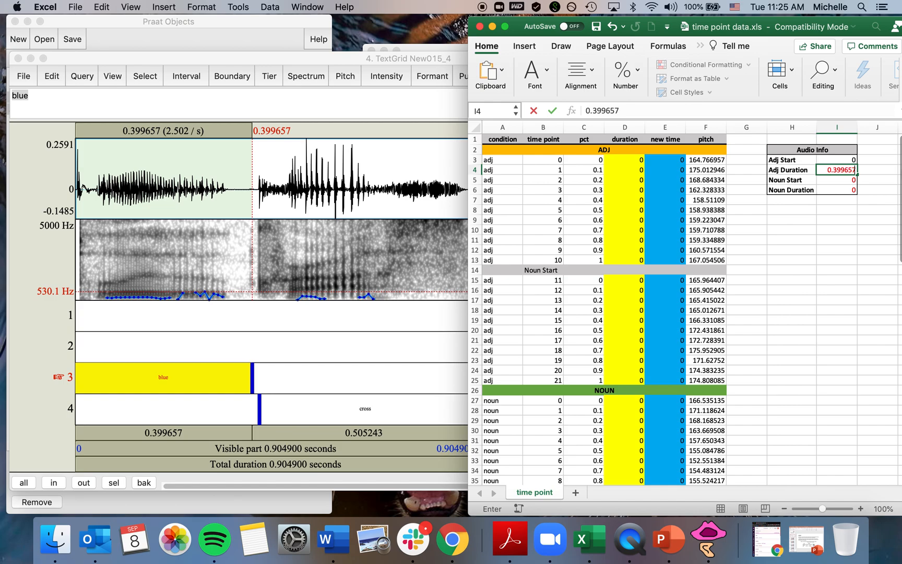
pyautogui.press('Return')
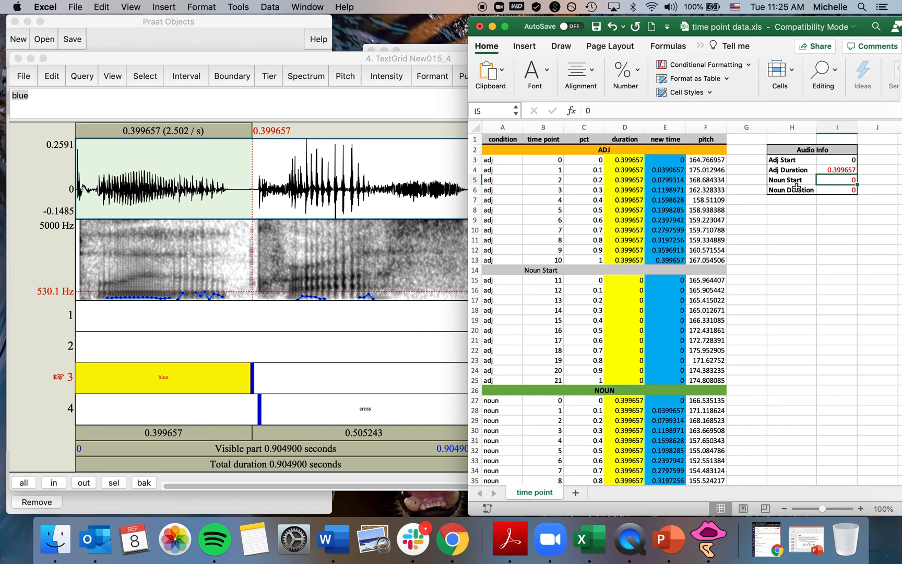
# Step: Read the starting boundary of "cross" on the N2 tier and enter 0.416002 as the Noun Start in the workbook
pyautogui.click(260, 411)
pyautogui.click(259, 406)
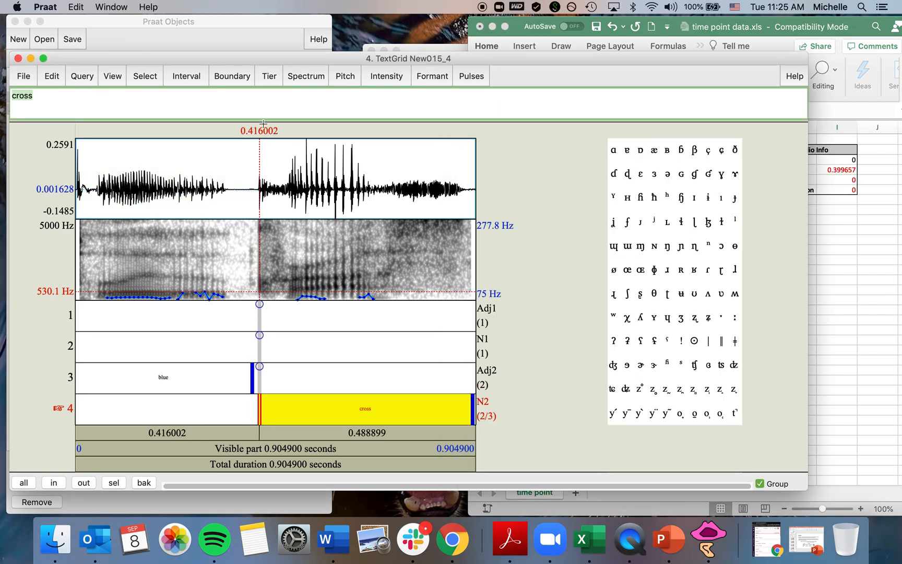
pyautogui.click(838, 180)
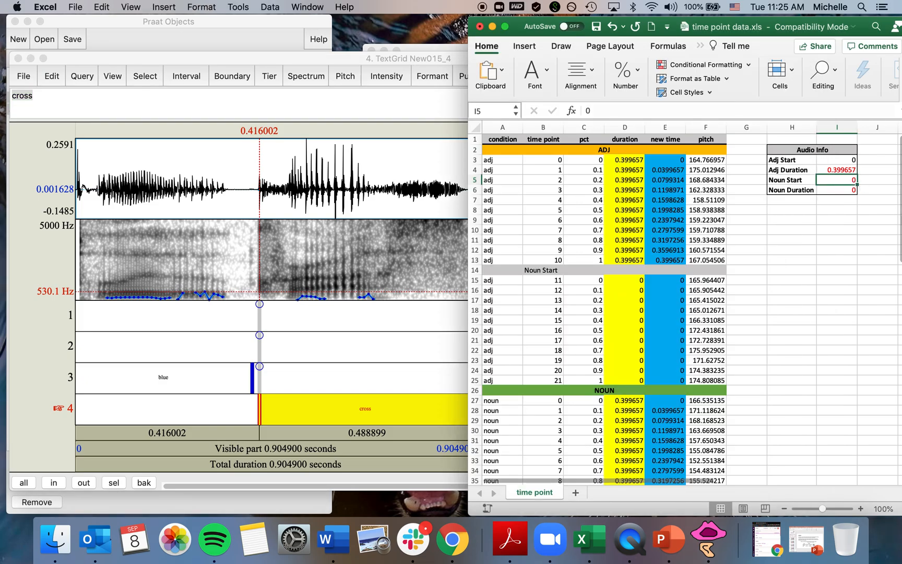
pyautogui.write('0.516')
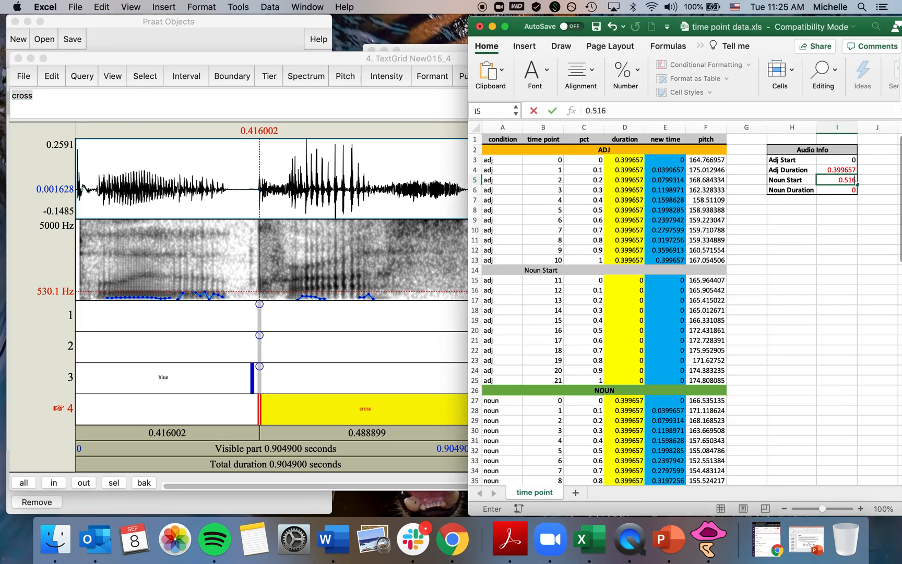
pyautogui.write('002')
pyautogui.press('Return')
# Step: Measure the "cross" interval, enter 0.481502 as the Noun Duration in the workbook, and review the new time values for all conditions
pyautogui.click(366, 416)
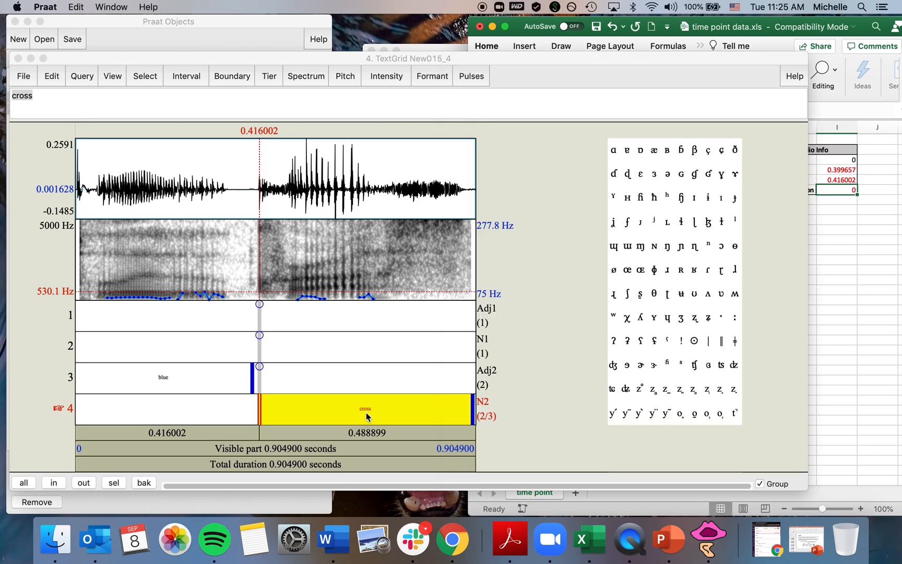
pyautogui.click(404, 416)
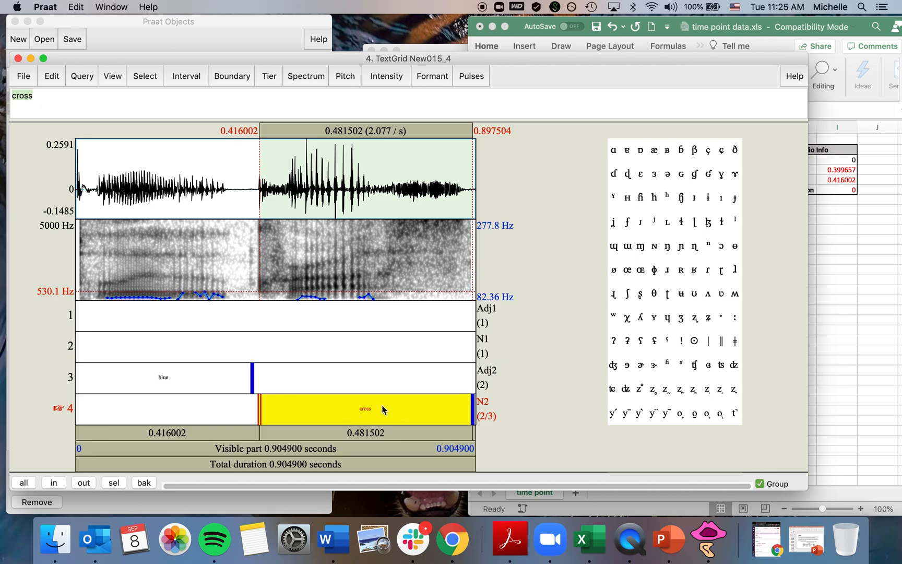
pyautogui.click(849, 193)
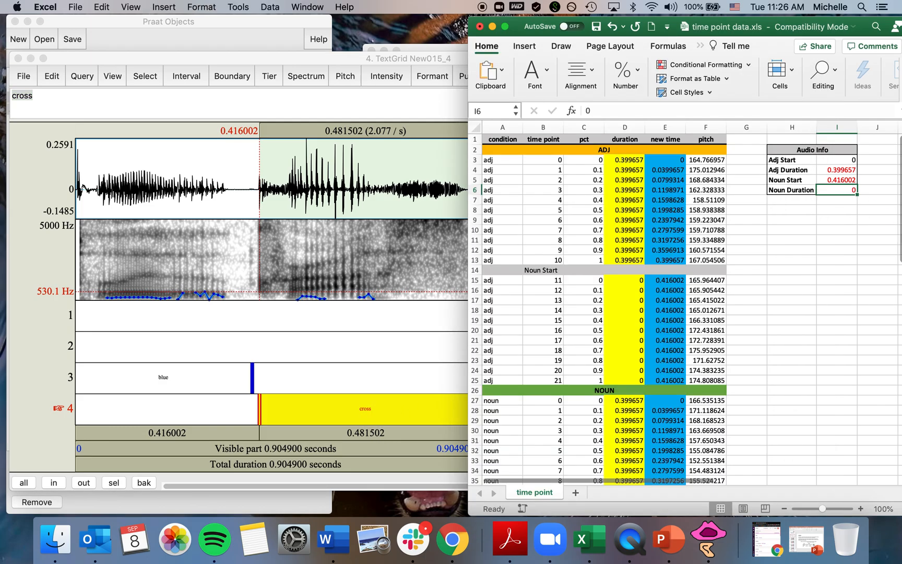
pyautogui.write('0.481502')
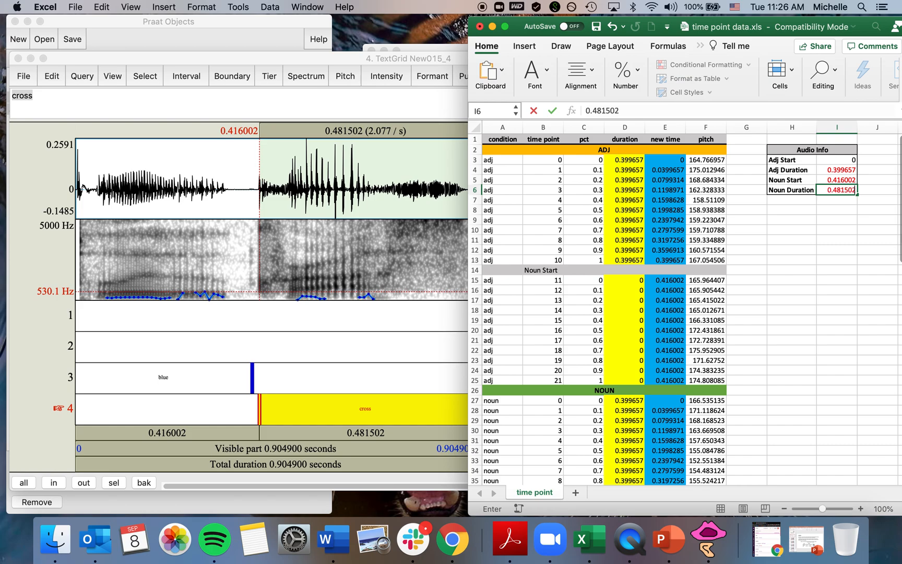
pyautogui.press('Return')
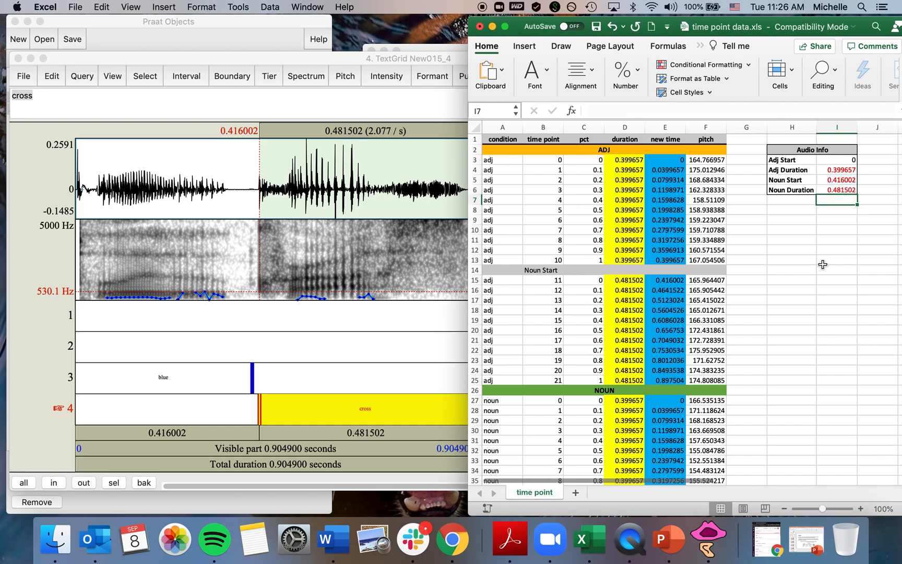
pyautogui.scroll(-8, 775, 288)
pyautogui.scroll(-8, 772, 294)
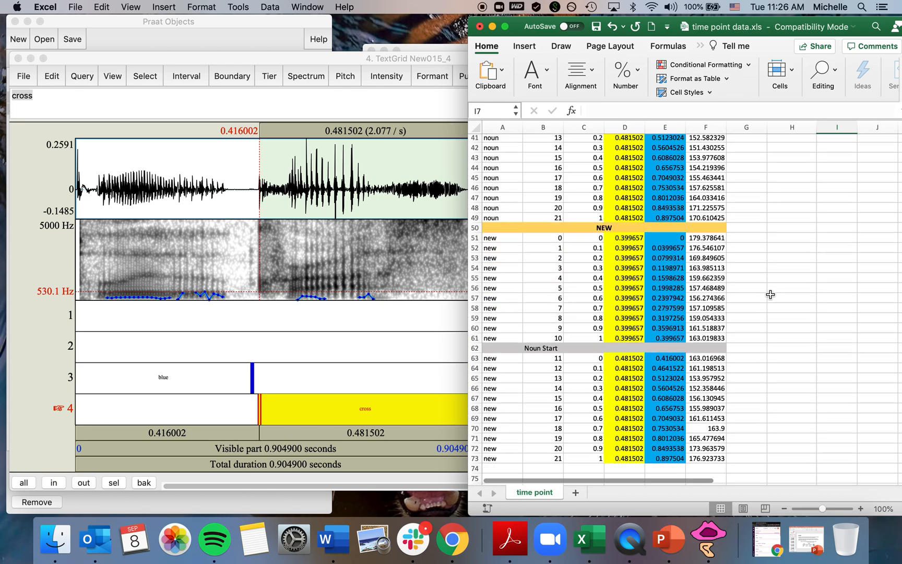
pyautogui.scroll(16, 767, 287)
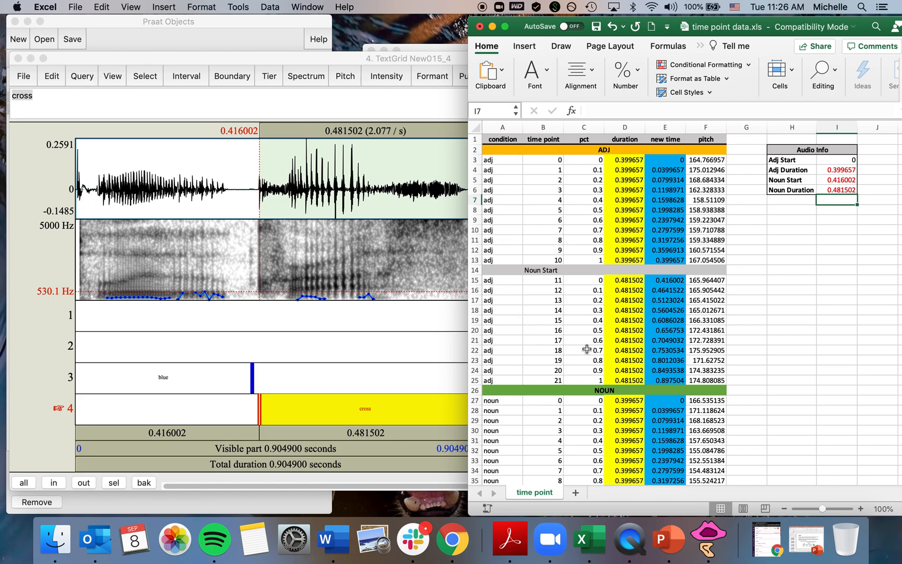
# Step: Examine the time points, new times and pitch values across the workbook's ADJ, NOUN and NEW conditions, including the adjective and noun portions of ADJ
pyautogui.scroll(-8, 586, 348)
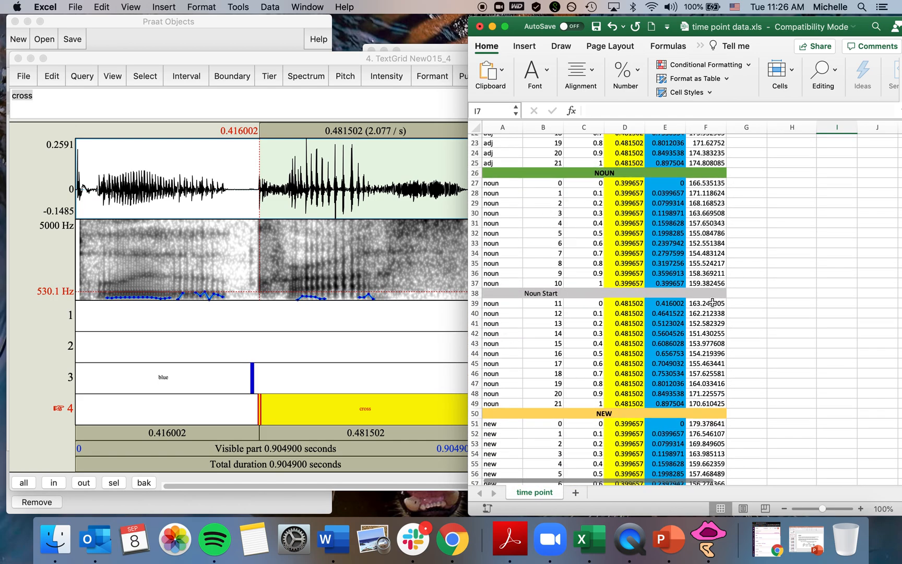
pyautogui.scroll(-8, 579, 266)
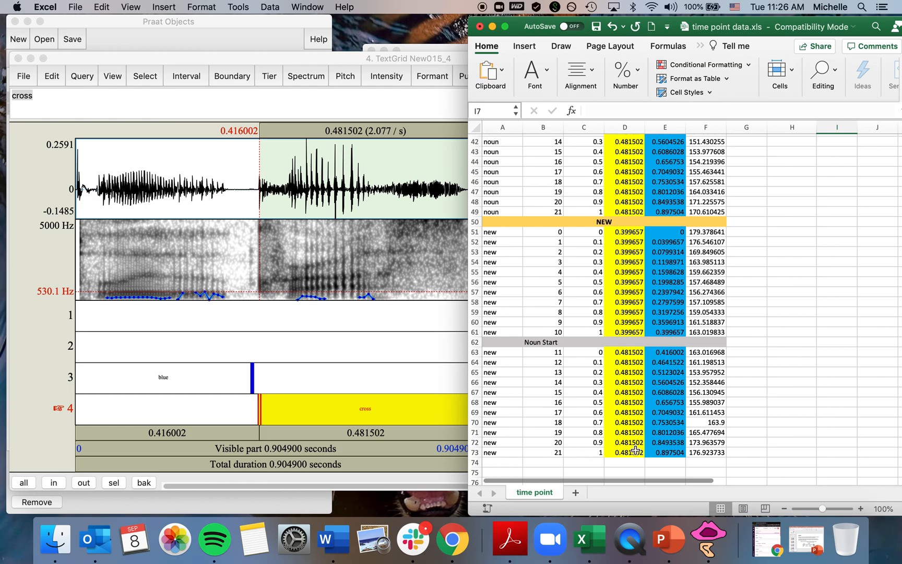
pyautogui.scroll(15, 548, 305)
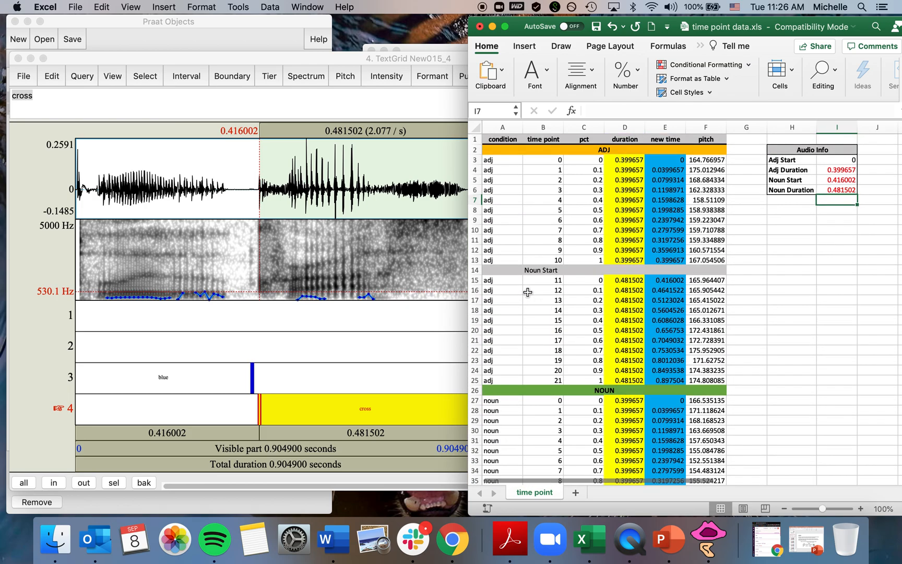
pyautogui.moveTo(539, 151); pyautogui.dragTo(544, 358)
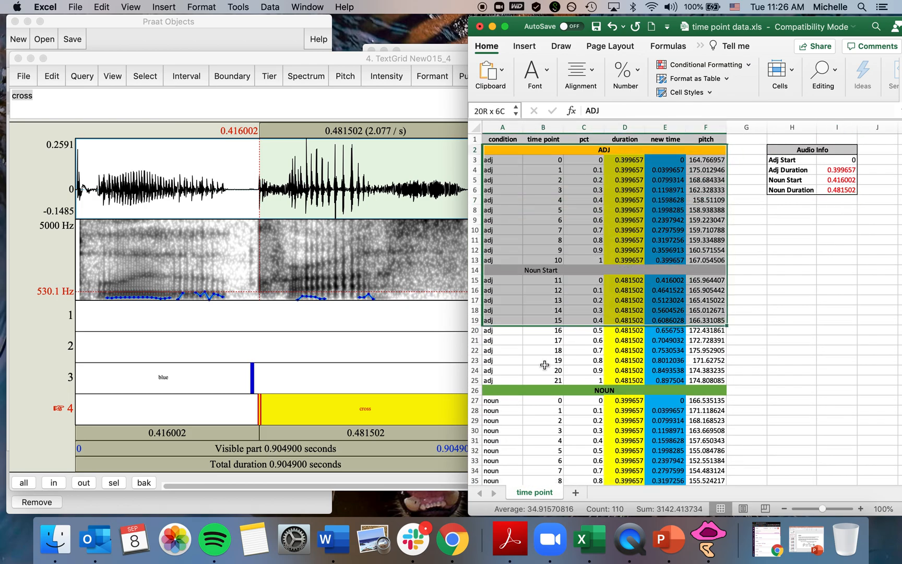
pyautogui.click(549, 380)
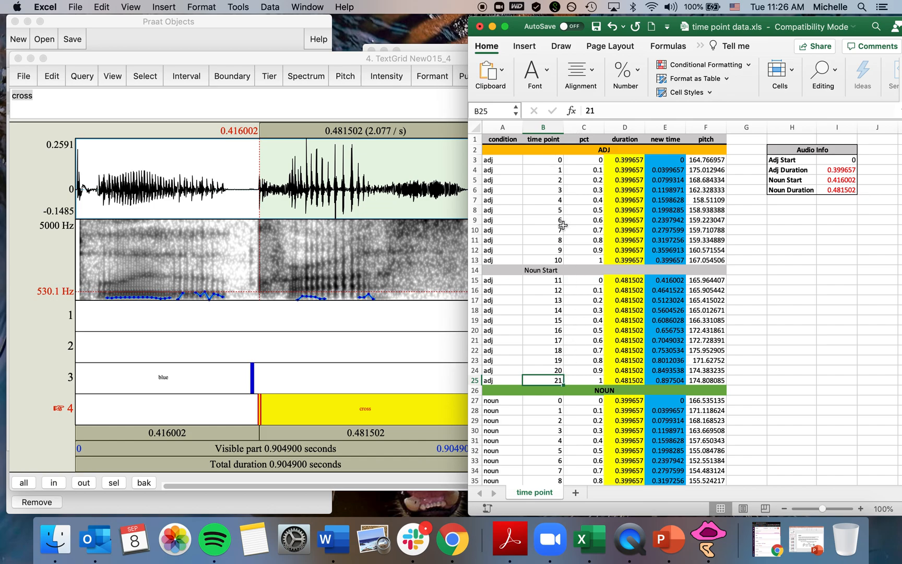
pyautogui.click(552, 159)
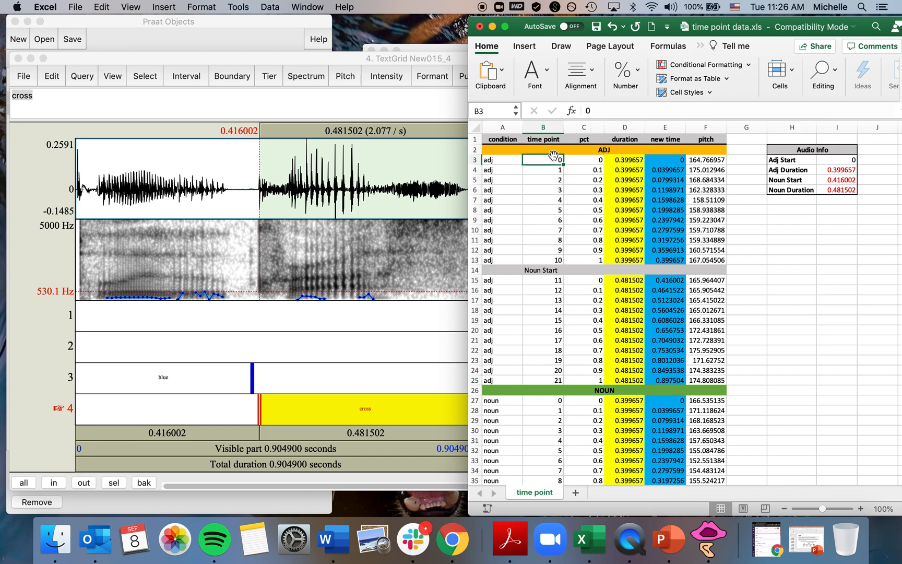
pyautogui.moveTo(492, 160); pyautogui.dragTo(722, 261)
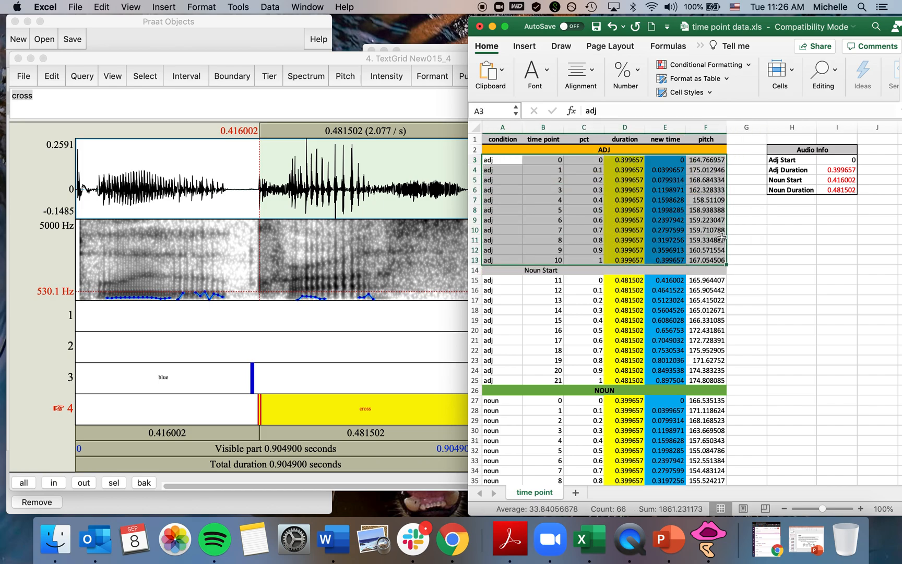
pyautogui.moveTo(505, 282); pyautogui.dragTo(714, 382)
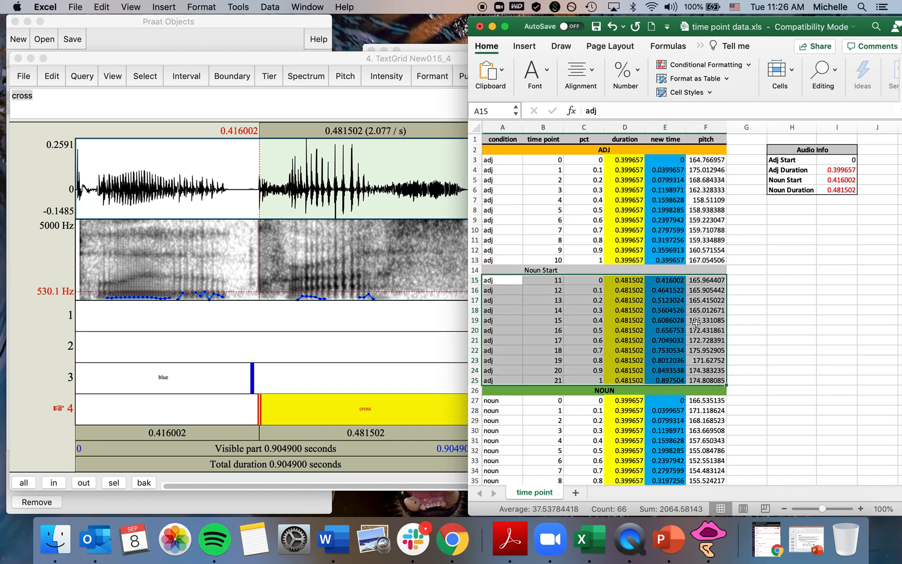
pyautogui.click(801, 310)
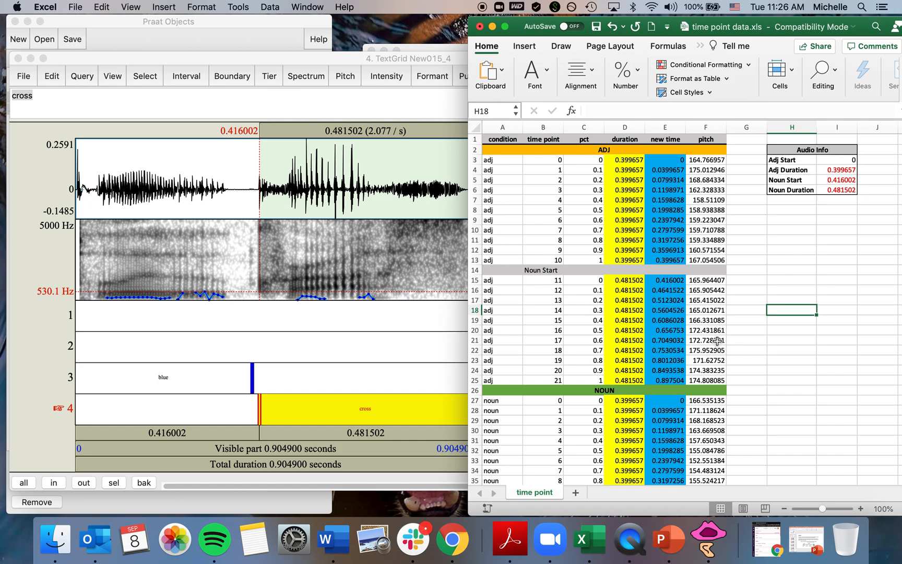
# Step: Close the TextGrid editor and create a Manipulation object from Sound untitled with a maximum pitch of 300 Hz
pyautogui.click(124, 114)
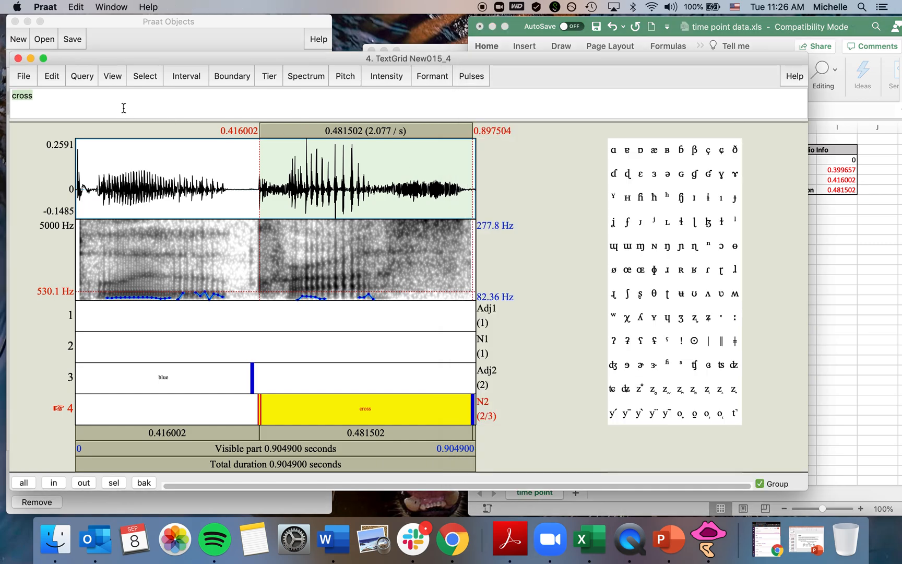
pyautogui.click(18, 59)
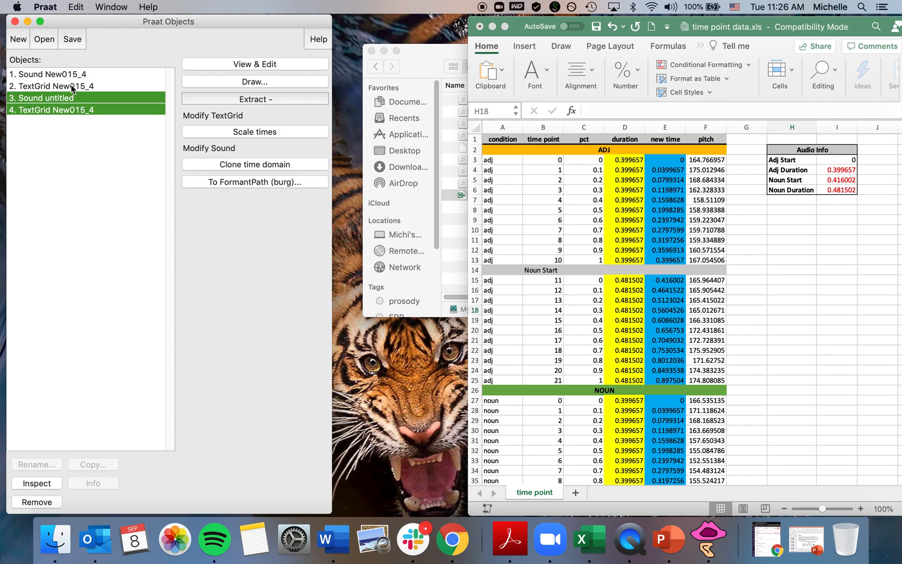
pyautogui.click(87, 125)
pyautogui.click(91, 99)
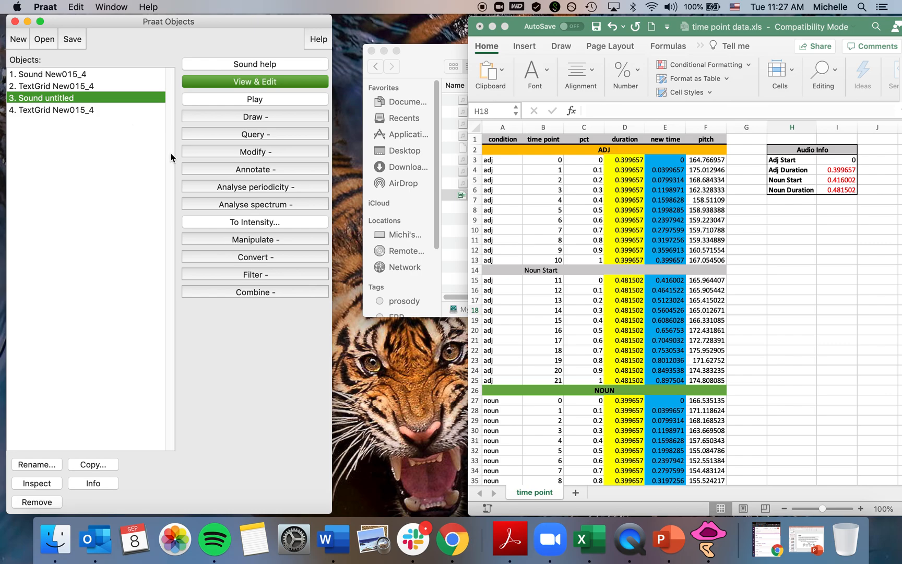
pyautogui.click(213, 241)
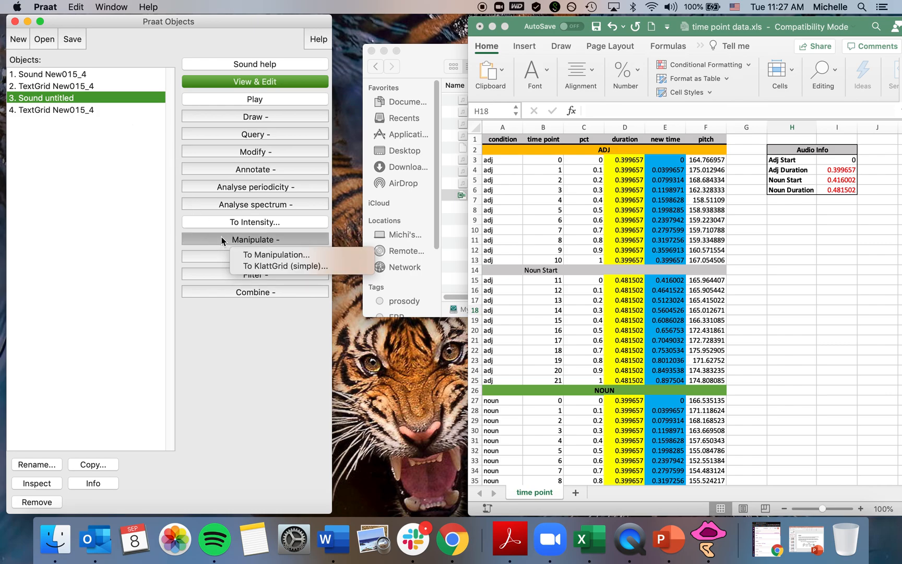
pyautogui.click(277, 254)
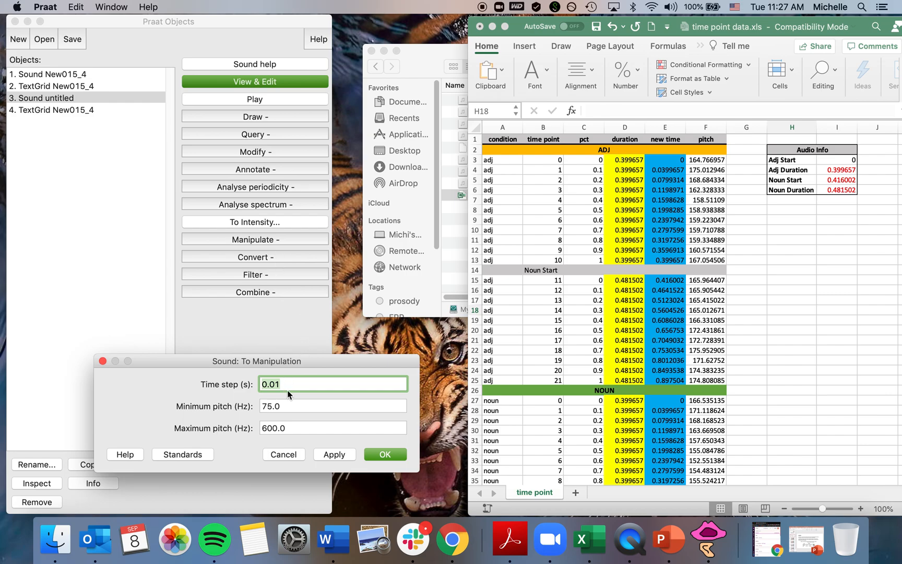
pyautogui.click(295, 429)
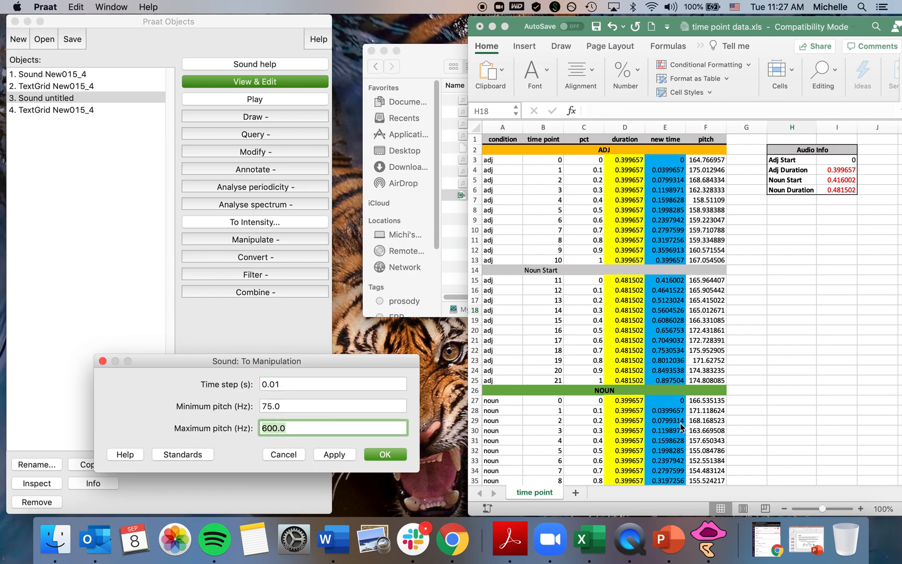
pyautogui.write('300')
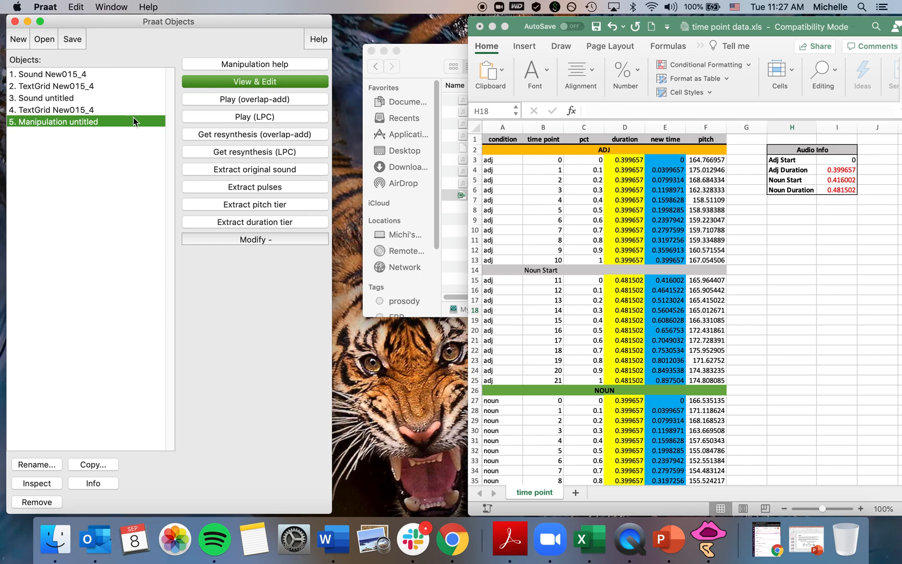
# Step: Open the new Manipulation object in its editor and remove all existing pitch points across the whole sound
pyautogui.click(255, 82)
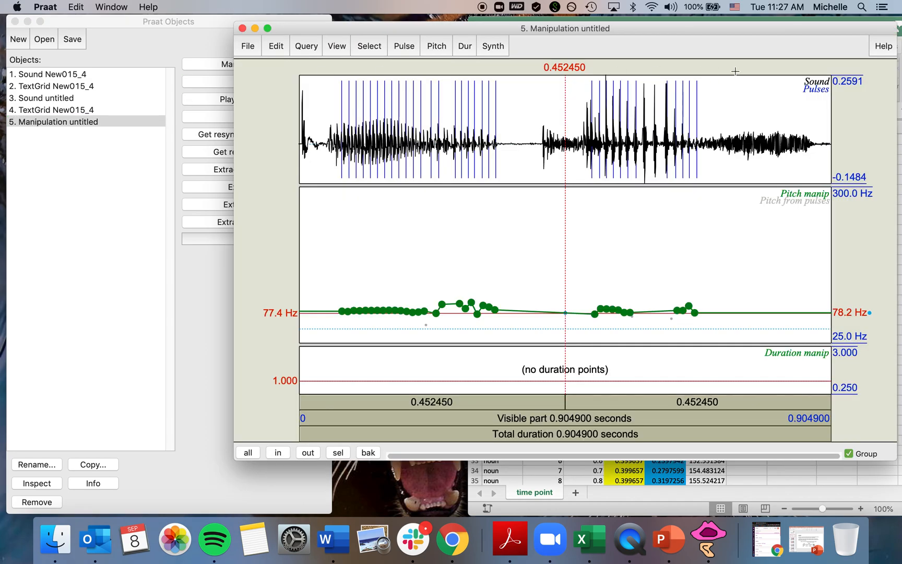
pyautogui.moveTo(756, 33); pyautogui.dragTo(550, 24)
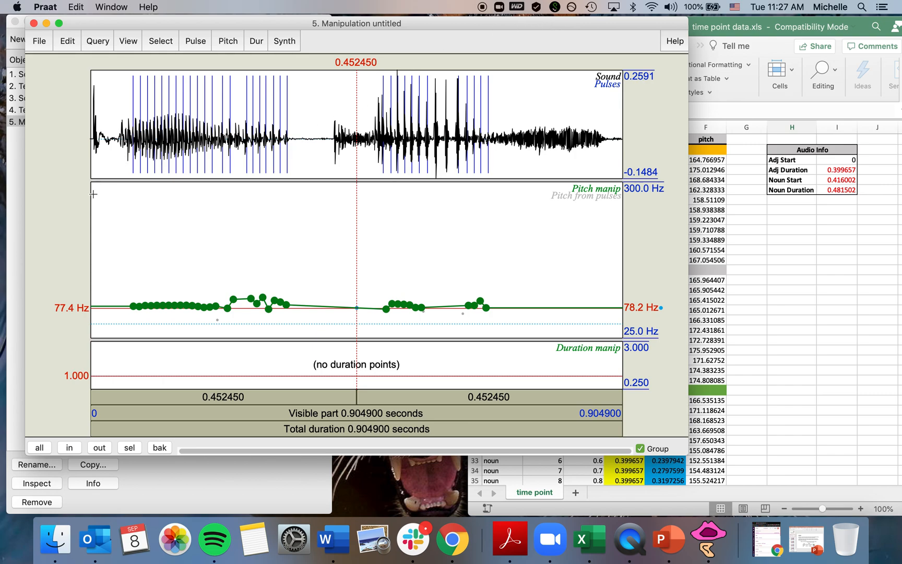
pyautogui.moveTo(91, 195); pyautogui.dragTo(675, 161)
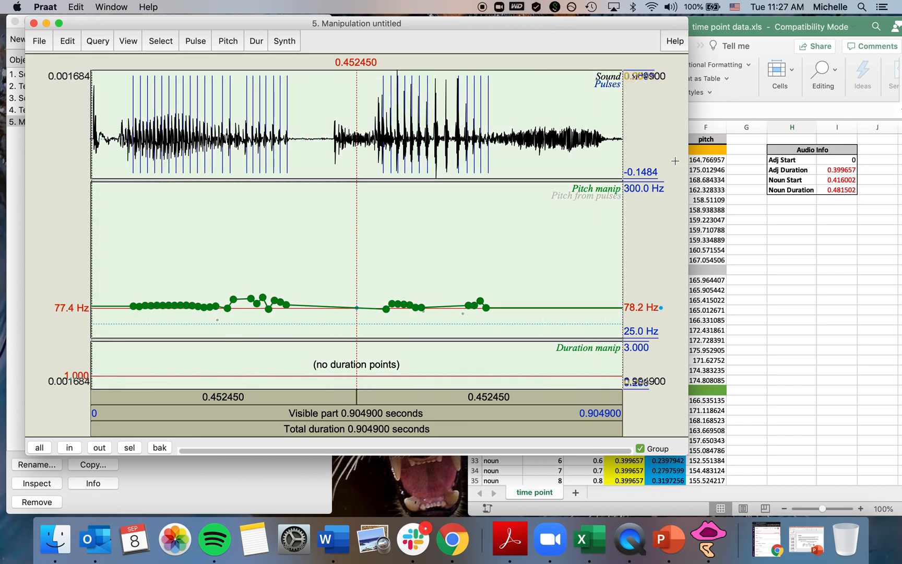
pyautogui.click(228, 41)
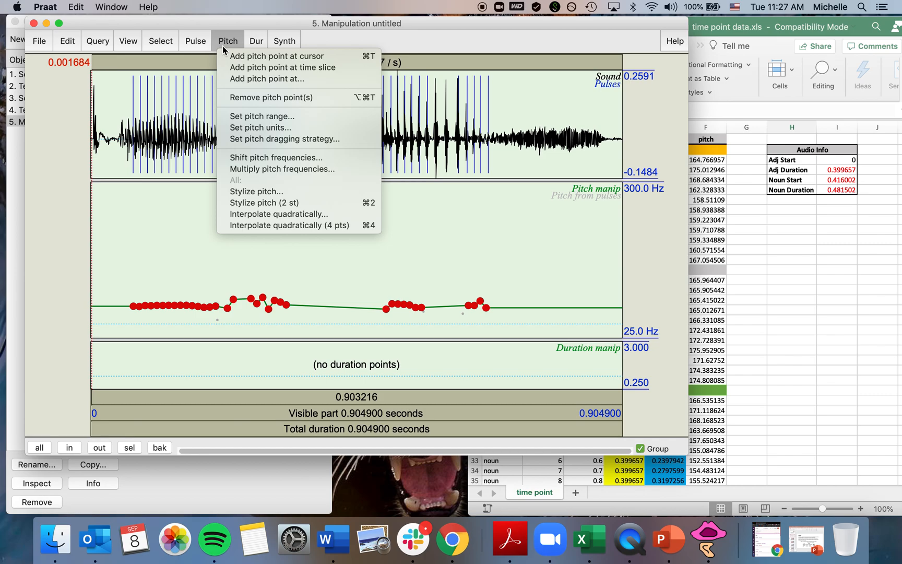
pyautogui.click(238, 97)
# Step: Arrange the workbook and the Manipulation editor side by side, keeping the new time and pitch columns visible, and clear the editor's time selection
pyautogui.moveTo(794, 25); pyautogui.dragTo(885, 25)
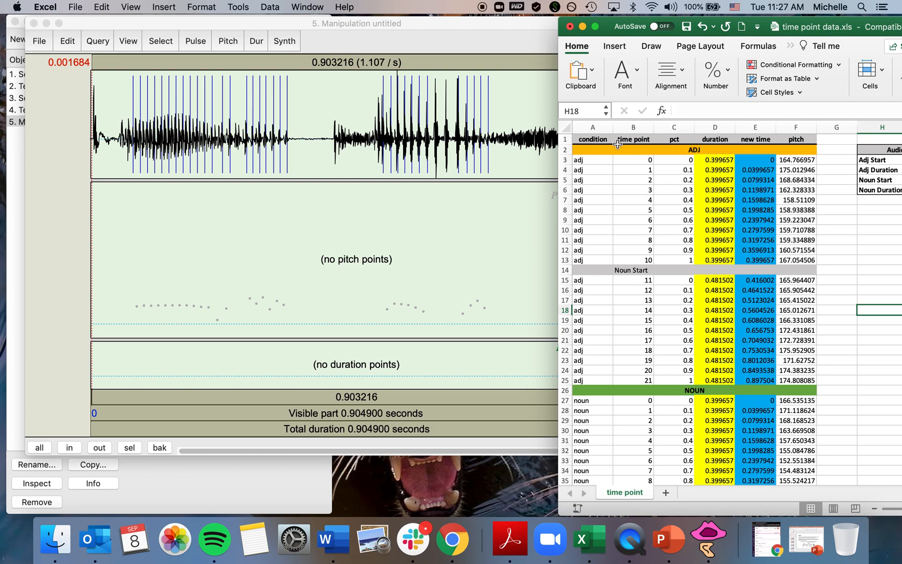
pyautogui.click(496, 26)
pyautogui.moveTo(555, 21); pyautogui.dragTo(530, 23)
pyautogui.click(217, 183)
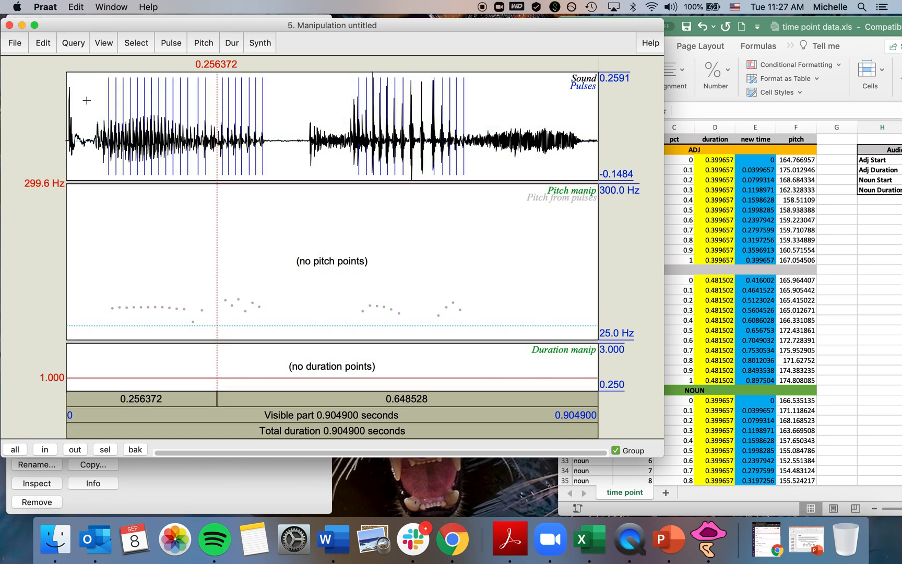
# Step: Add a pitch point at 0 s with the frequency 164.7669565 Hz copied from the first ADJ row of the workbook
pyautogui.click(202, 44)
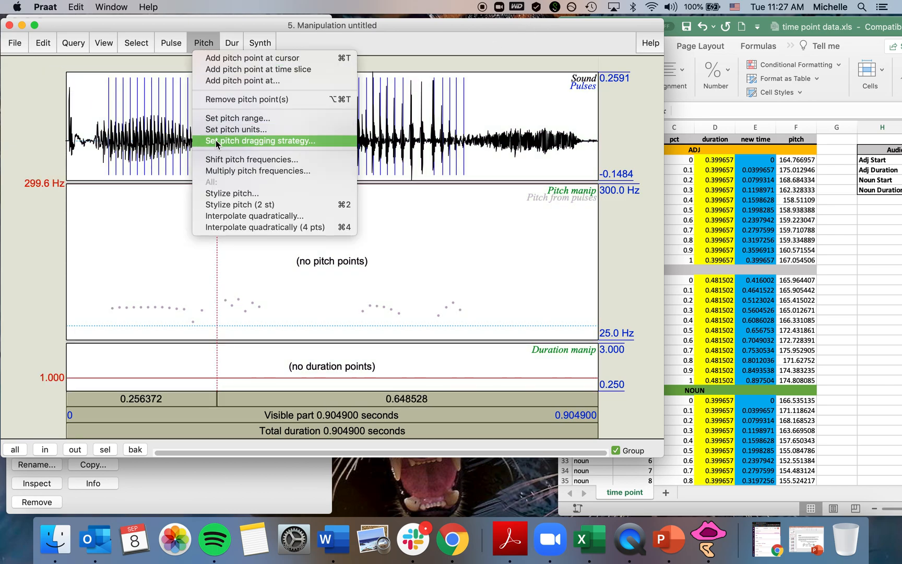
pyautogui.click(225, 80)
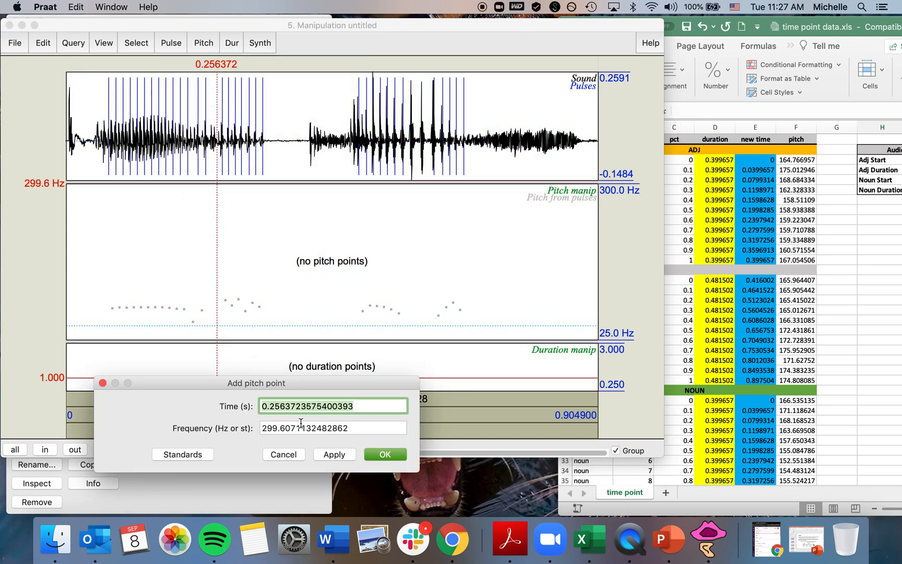
pyautogui.write('0')
pyautogui.press('Tab')
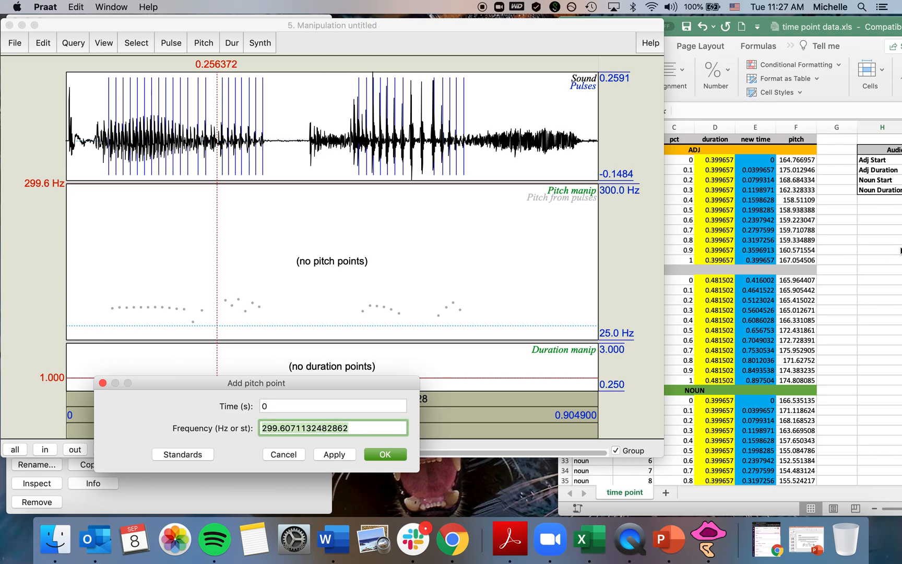
pyautogui.click(801, 160)
pyautogui.click(801, 160)
pyautogui.press('super+c')
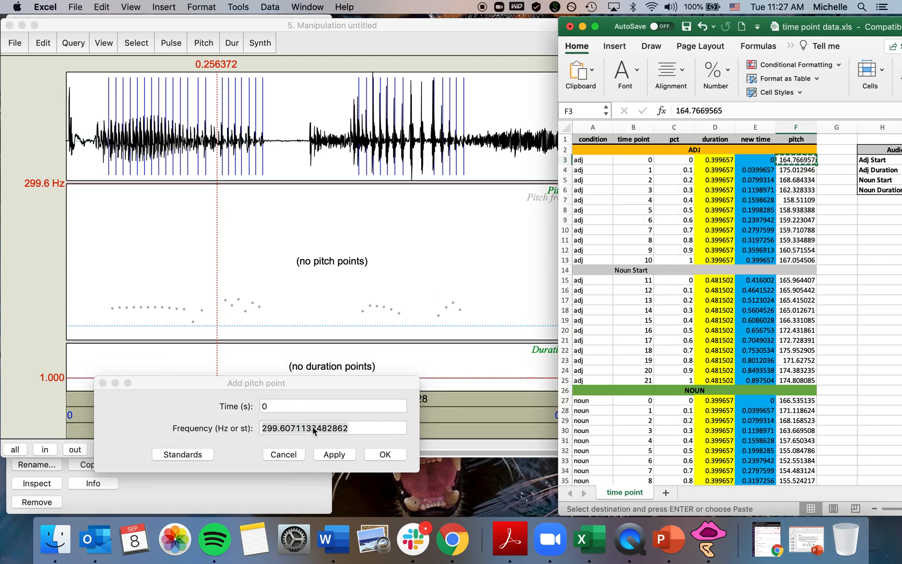
pyautogui.click(378, 456)
pyautogui.press('super+v')
pyautogui.click(383, 455)
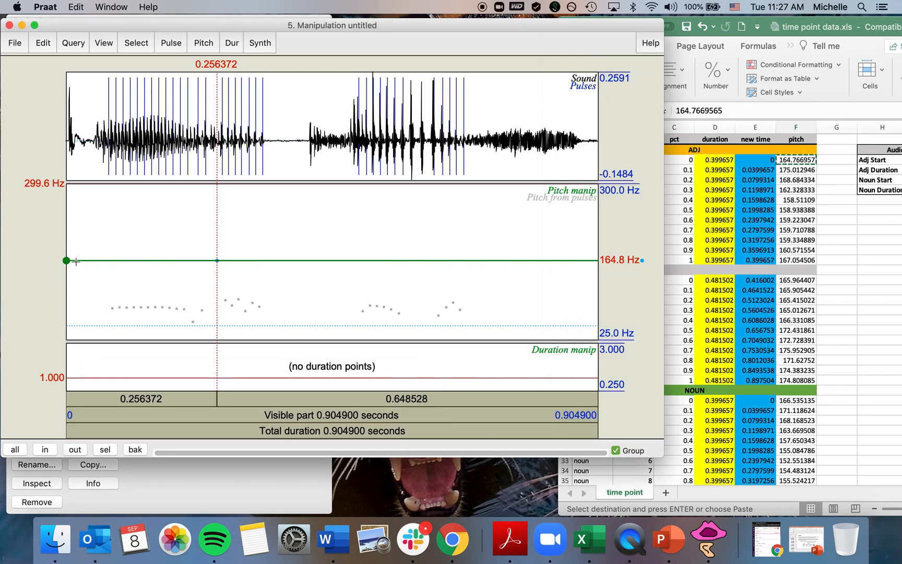
# Step: Add a pitch point at 0.0399657 s with frequency 175.0129464 Hz, copying both values from ADJ time point 1 in the workbook
pyautogui.click(208, 43)
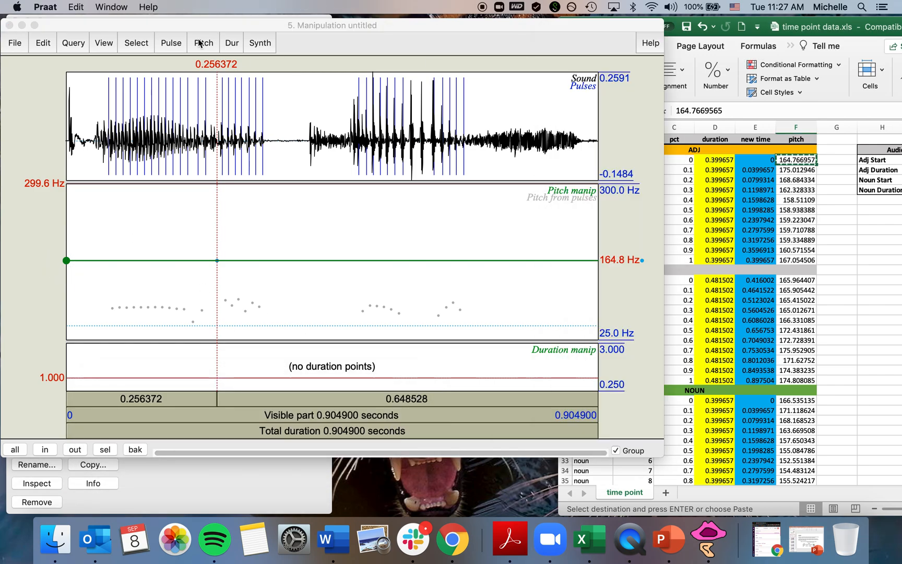
pyautogui.click(203, 42)
pyautogui.click(235, 80)
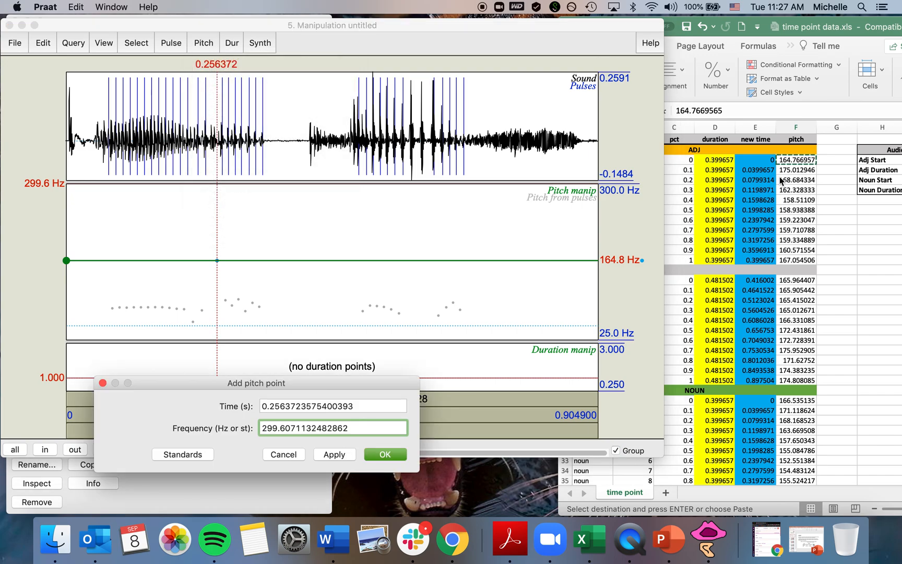
pyautogui.click(756, 170)
pyautogui.press('super+c')
pyautogui.click(354, 406)
pyautogui.moveTo(355, 405); pyautogui.dragTo(228, 405)
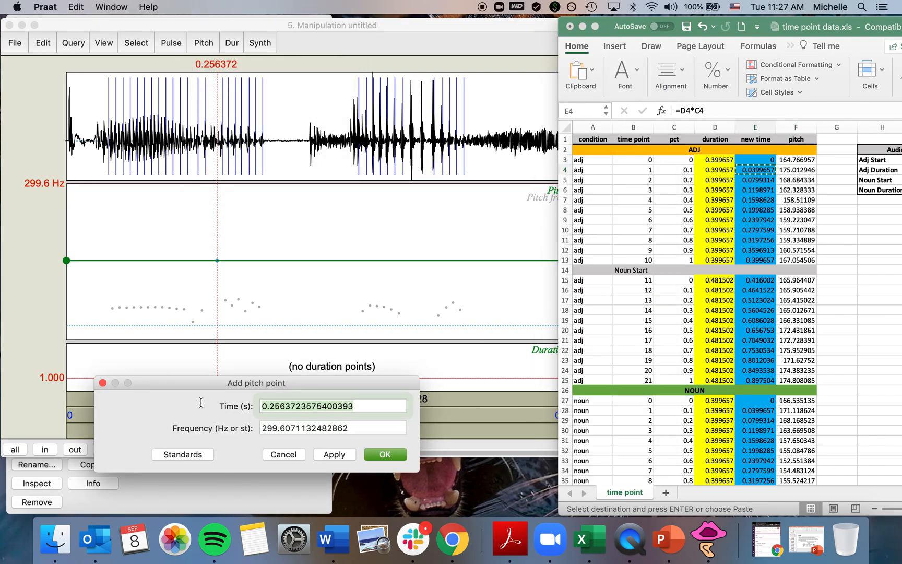
pyautogui.press('super+v')
pyautogui.click(795, 169)
pyautogui.press('super+c')
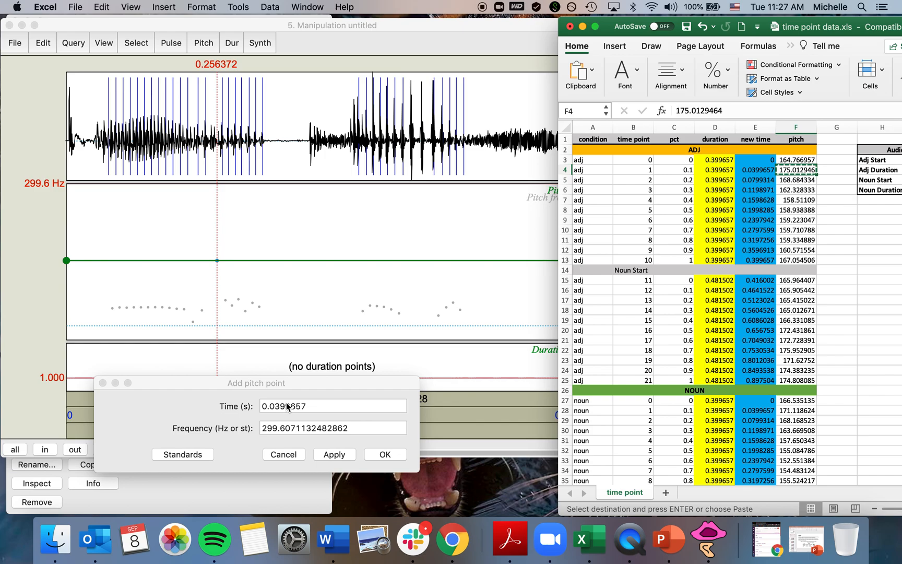
pyautogui.click(289, 406)
pyautogui.doubleClick(370, 429)
pyautogui.press('super+v')
pyautogui.click(385, 454)
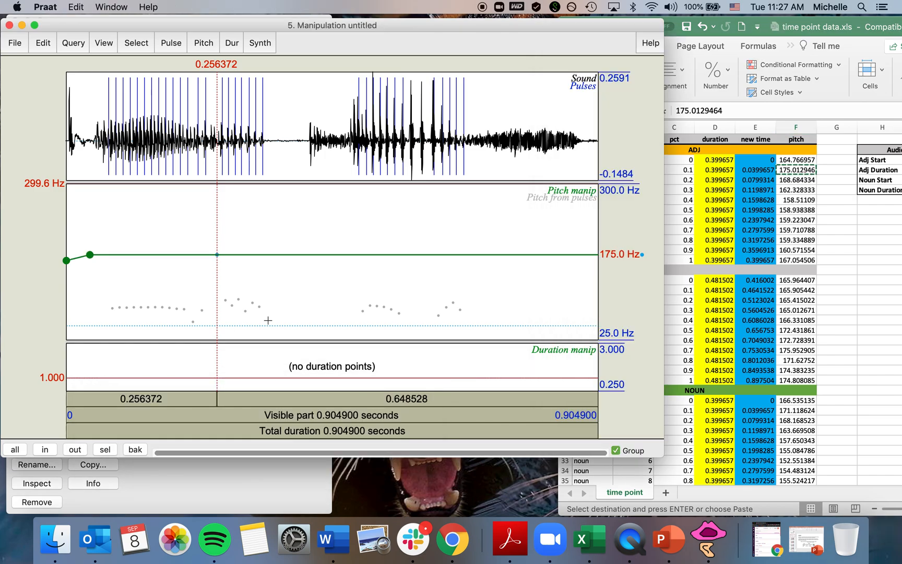
# Step: Add a pitch point at 0.0799314 s with frequency 168.6843342 Hz, copying both values from ADJ time point 2 in the workbook
pyautogui.click(205, 43)
pyautogui.click(264, 80)
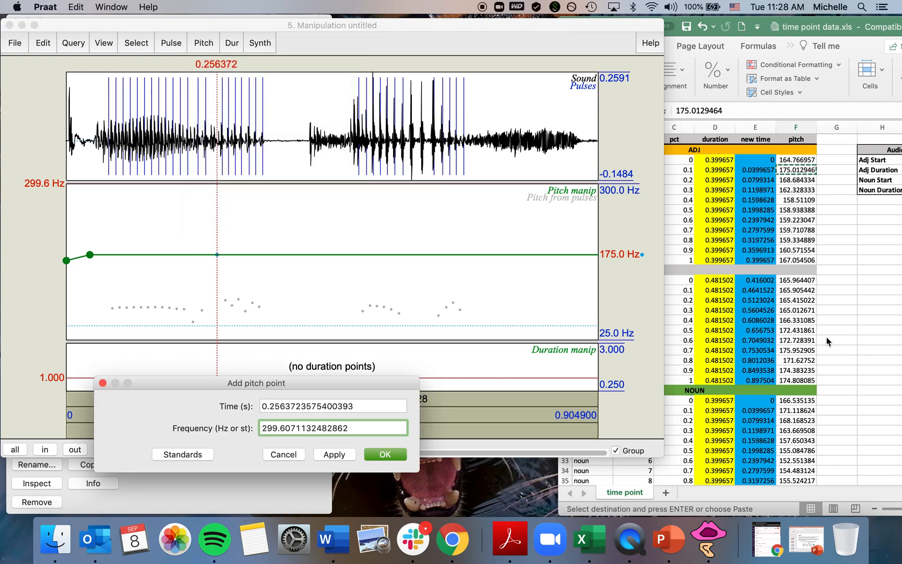
pyautogui.click(753, 179)
pyautogui.press('cmd+c')
pyautogui.click(345, 406)
pyautogui.doubleClick(350, 405)
pyautogui.press('cmd+v')
pyautogui.click(851, 232)
pyautogui.click(795, 179)
pyautogui.press('cmd+c')
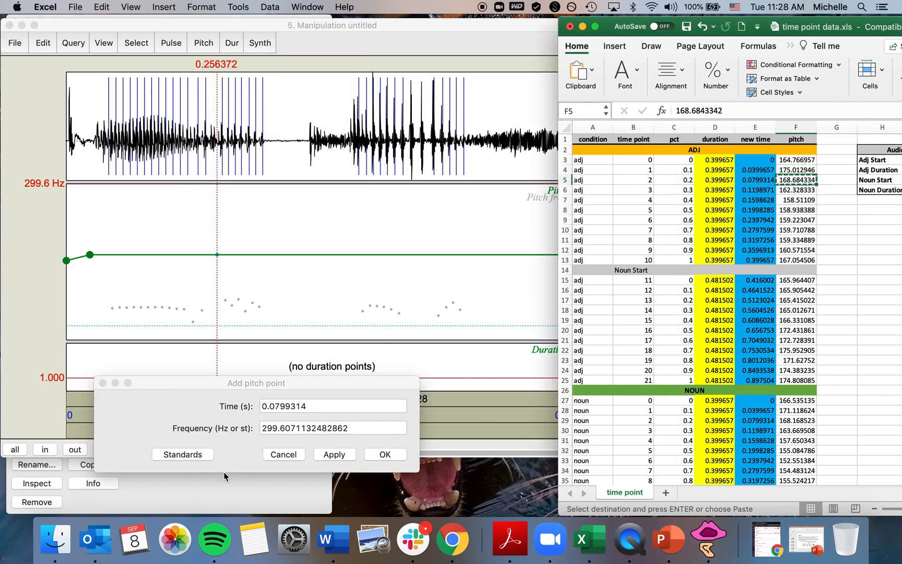
pyautogui.click(203, 425)
pyautogui.press('Tab')
pyautogui.press('cmd+v')
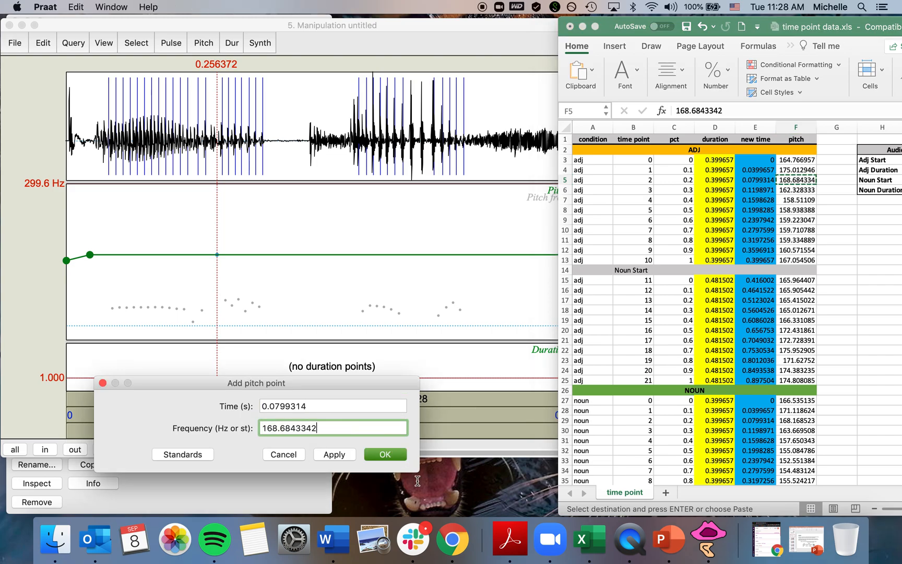
pyautogui.click(391, 454)
# Step: Add a pitch point at 0.1198971 s with frequency 162.3283333 Hz, copying both values from ADJ time point 3 in the workbook
pyautogui.click(316, 259)
pyautogui.click(203, 43)
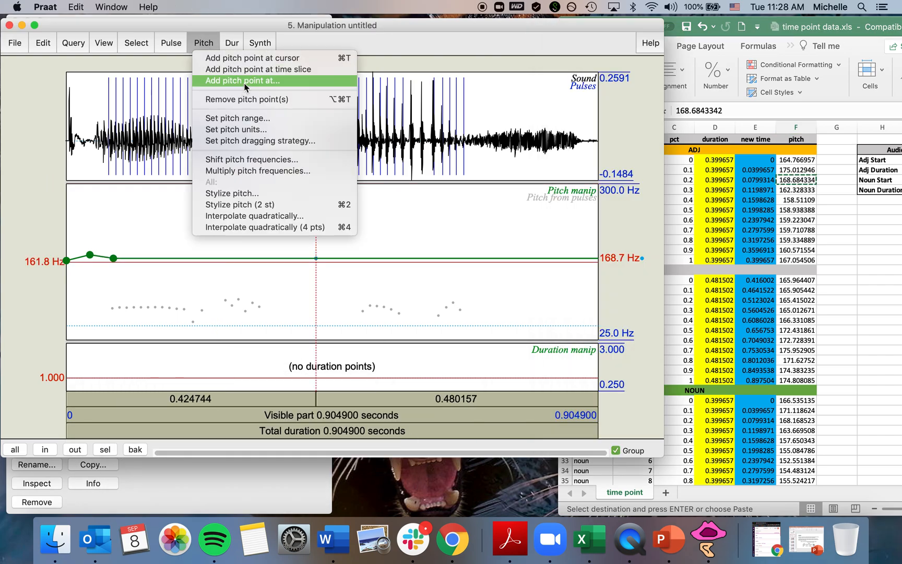
pyautogui.click(229, 81)
pyautogui.click(762, 192)
pyautogui.click(761, 191)
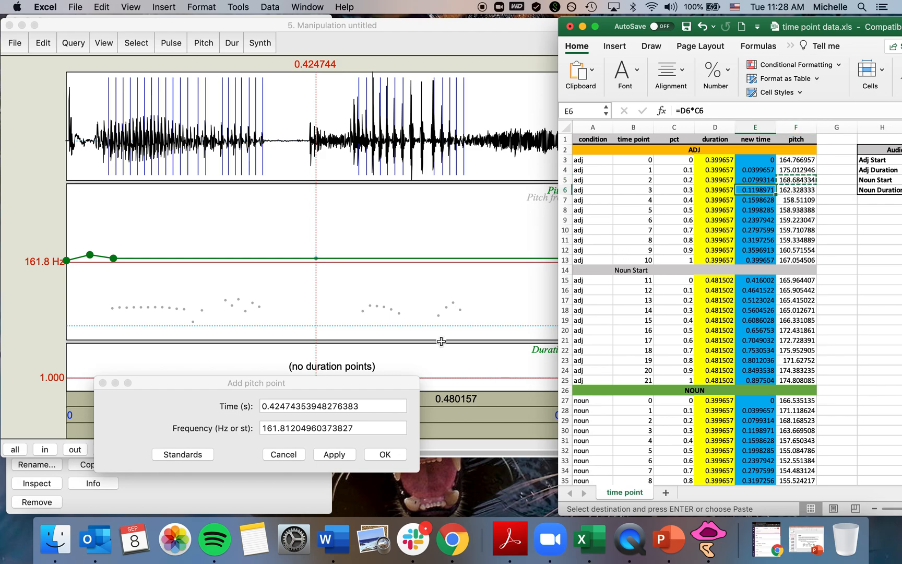
pyautogui.press('super+c')
pyautogui.click(306, 406)
pyautogui.moveTo(362, 406); pyautogui.dragTo(203, 409)
pyautogui.press('super+v')
pyautogui.click(795, 189)
pyautogui.click(795, 190)
pyautogui.press('super+c')
pyautogui.click(362, 428)
pyautogui.moveTo(362, 428); pyautogui.dragTo(182, 434)
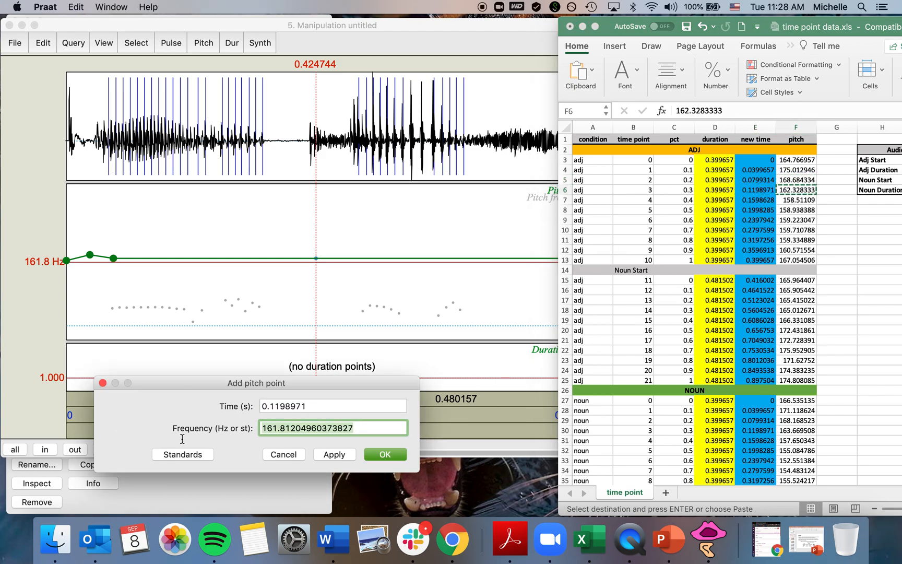
pyautogui.press('super+v')
pyautogui.click(385, 454)
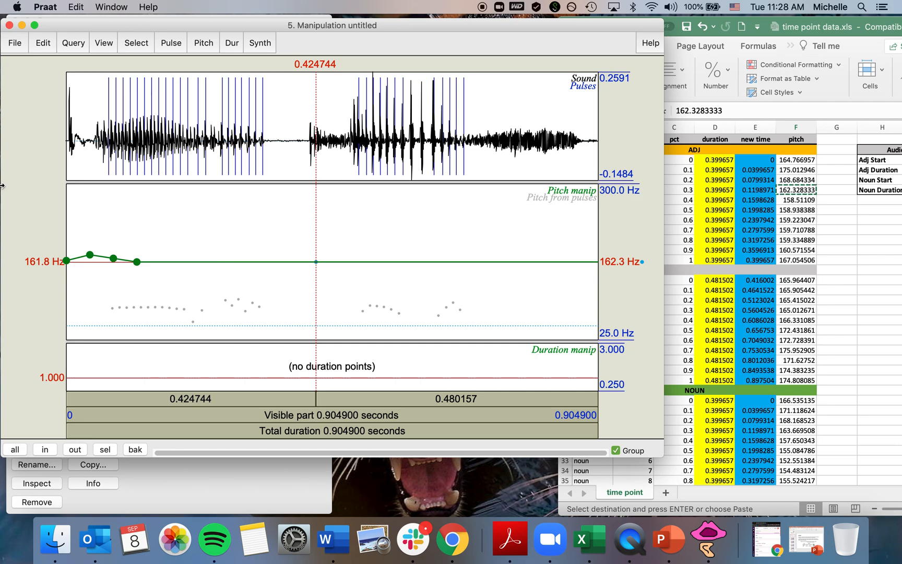
# Step: Close the Manipulation editor, get its overlap-add resynthesis, and save the resulting sound as a WAV file named New015_4_adj
pyautogui.click(9, 25)
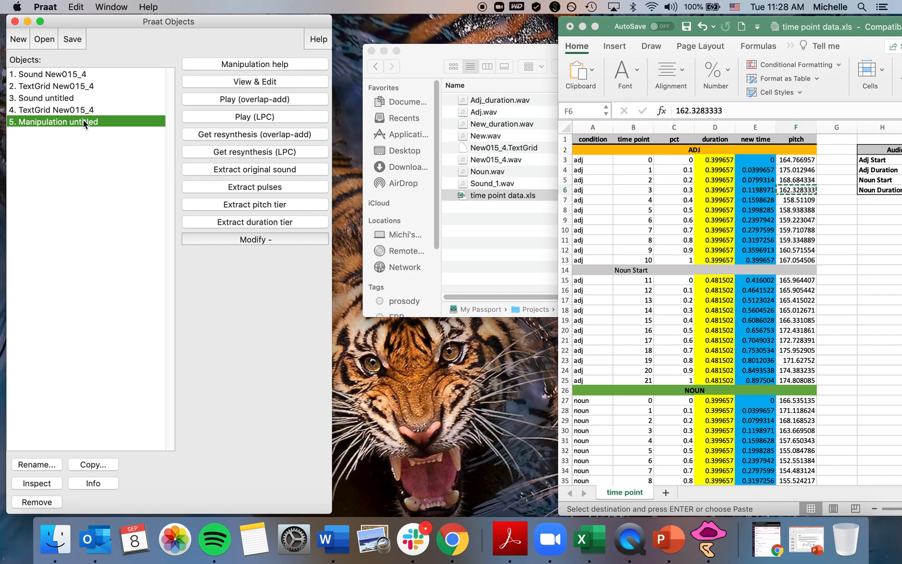
pyautogui.click(232, 134)
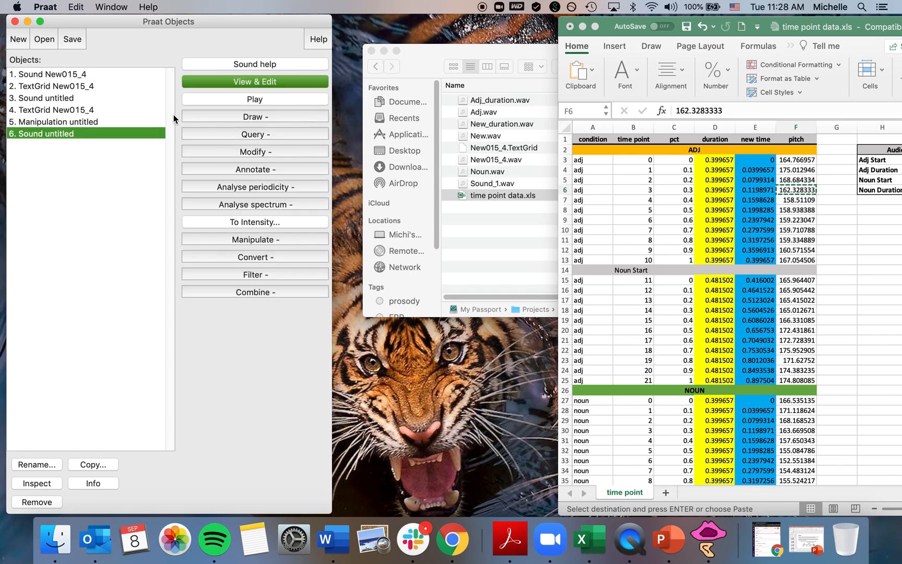
pyautogui.click(76, 41)
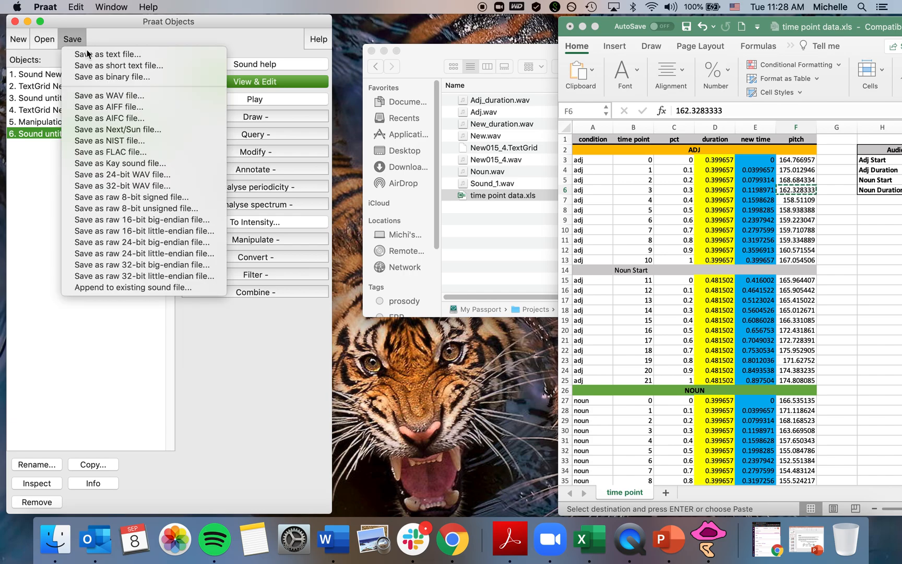
pyautogui.click(96, 97)
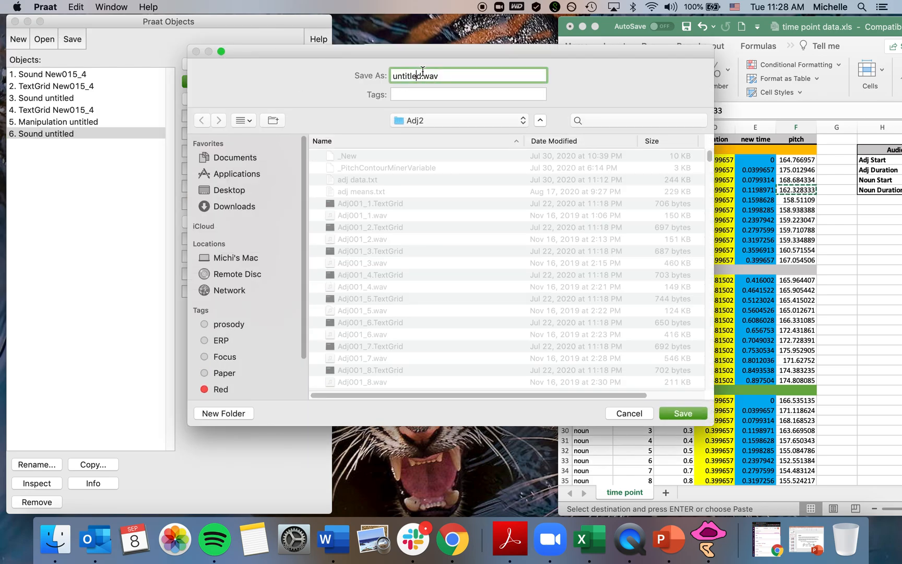
pyautogui.press('Left')
pyautogui.press('Right')
pyautogui.moveTo(422, 76); pyautogui.dragTo(358, 68)
pyautogui.write('New015_4_adj')
pyautogui.press('Return')
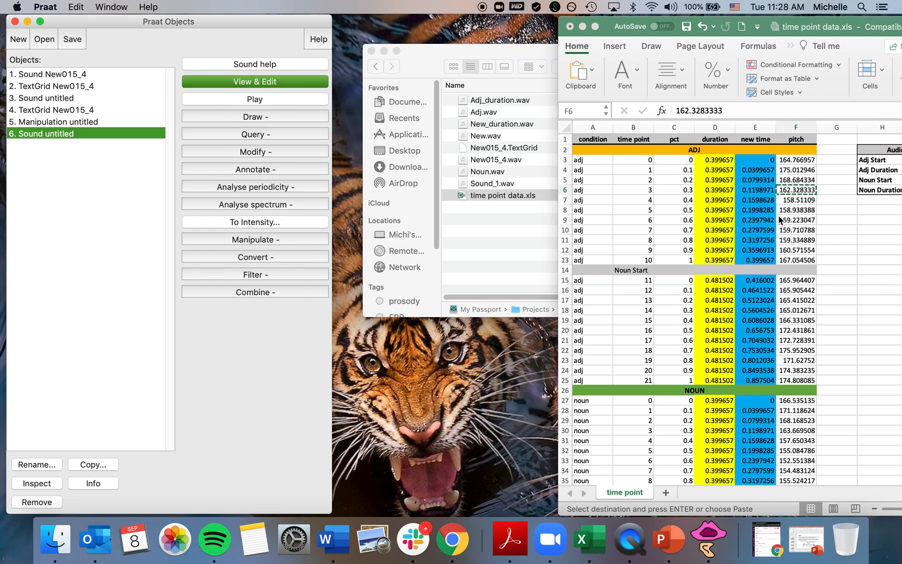
# Step: Open Adj_duration.wav from the Resynthesis folder in Praat, show it in the sound editor and play its visible part
pyautogui.click(485, 246)
pyautogui.moveTo(673, 48); pyautogui.dragTo(652, 43)
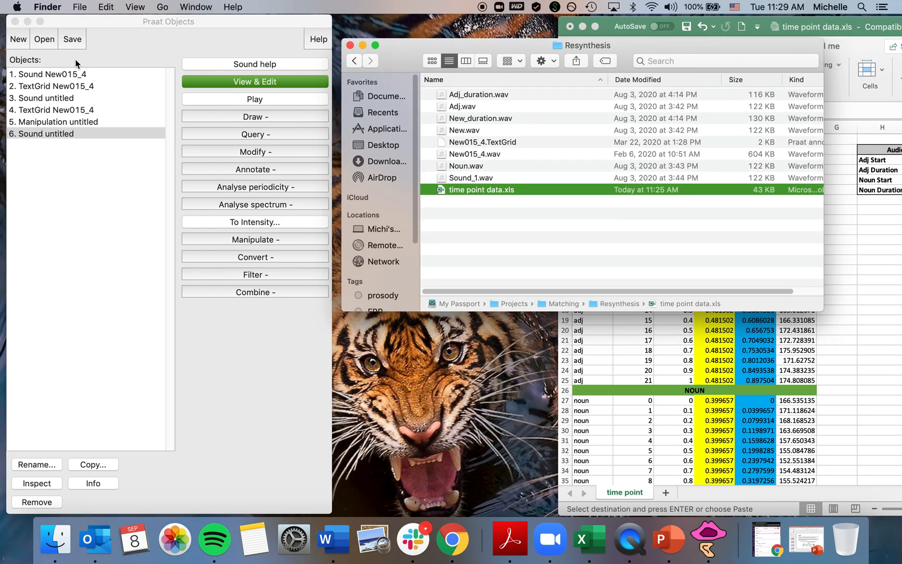
pyautogui.click(591, 201)
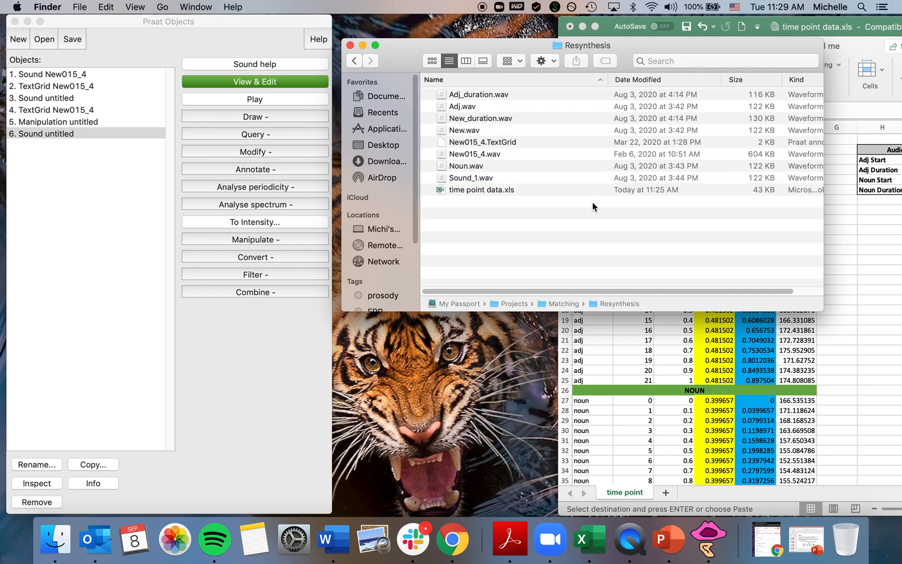
pyautogui.click(459, 107)
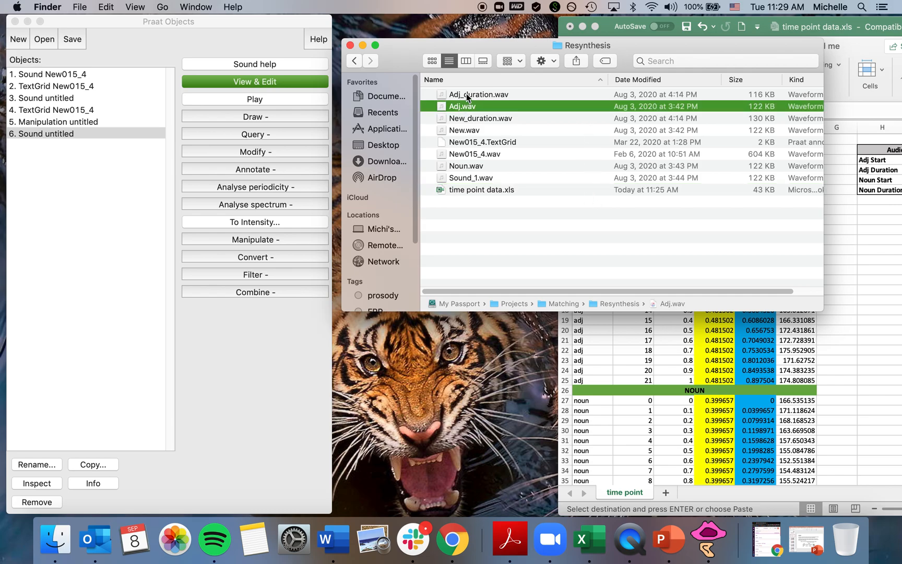
pyautogui.click(466, 94)
pyautogui.rightClick(466, 93)
pyautogui.moveTo(522, 109)
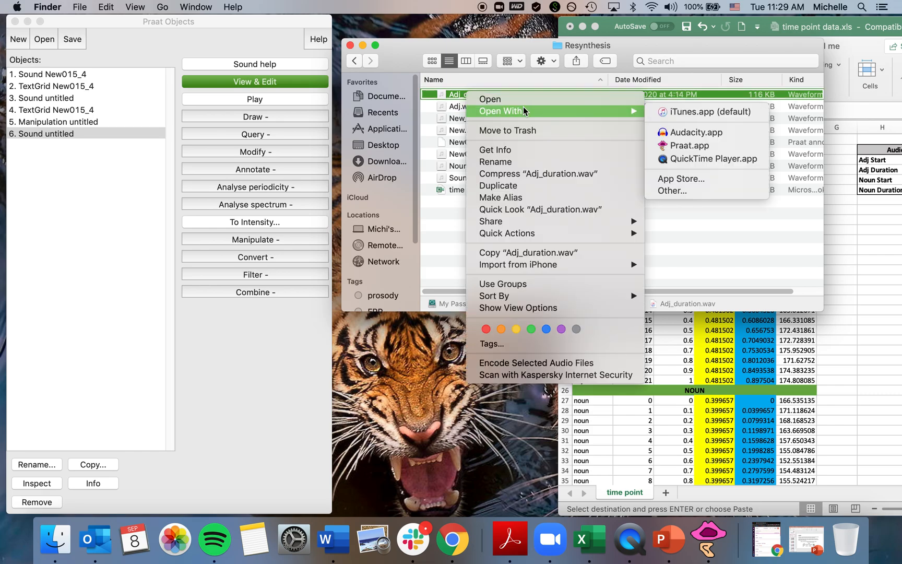
pyautogui.click(697, 146)
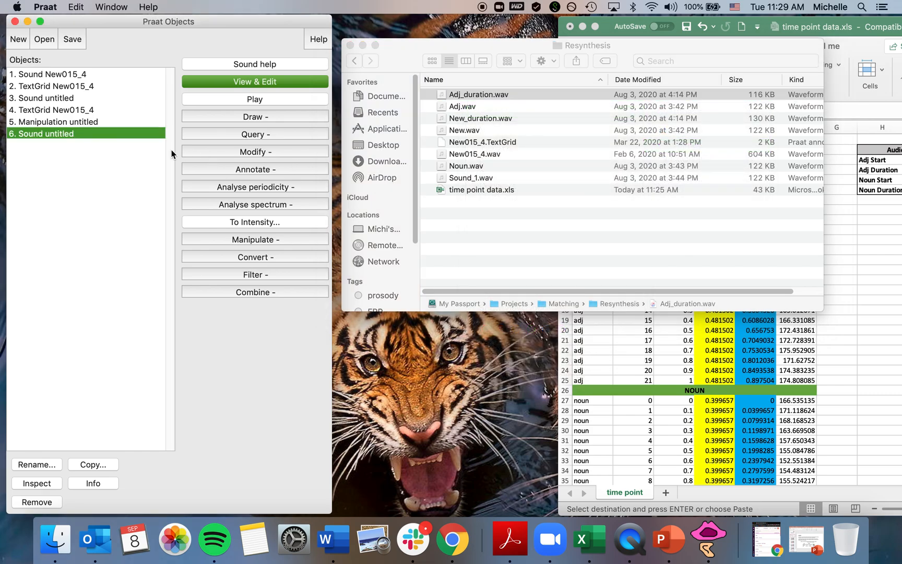
pyautogui.click(248, 81)
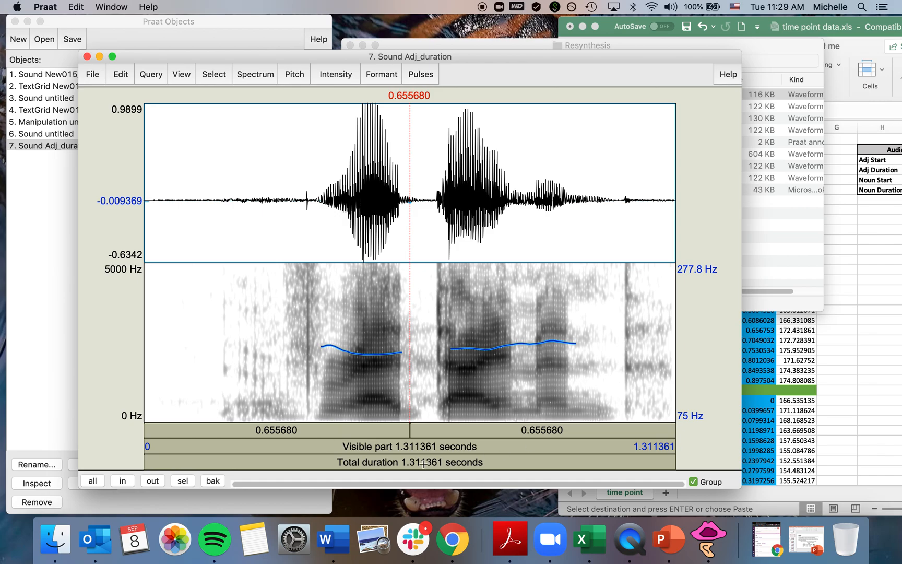
pyautogui.click(404, 447)
pyautogui.click(769, 190)
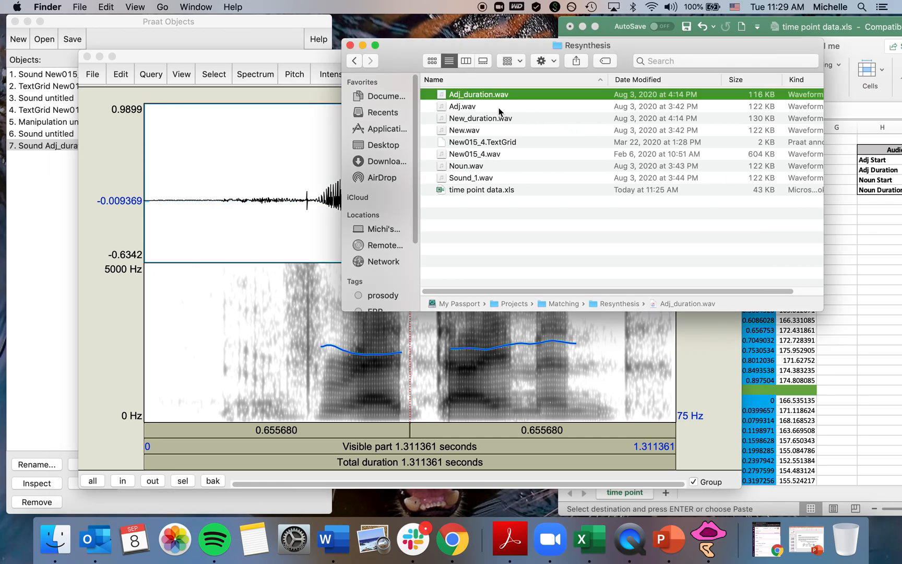
pyautogui.doubleClick(488, 166)
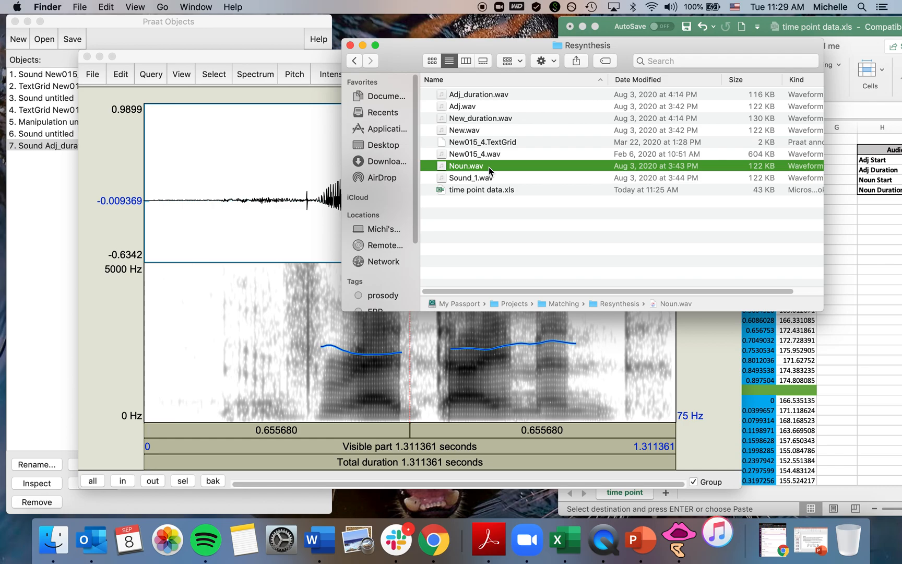
pyautogui.rightClick(718, 537)
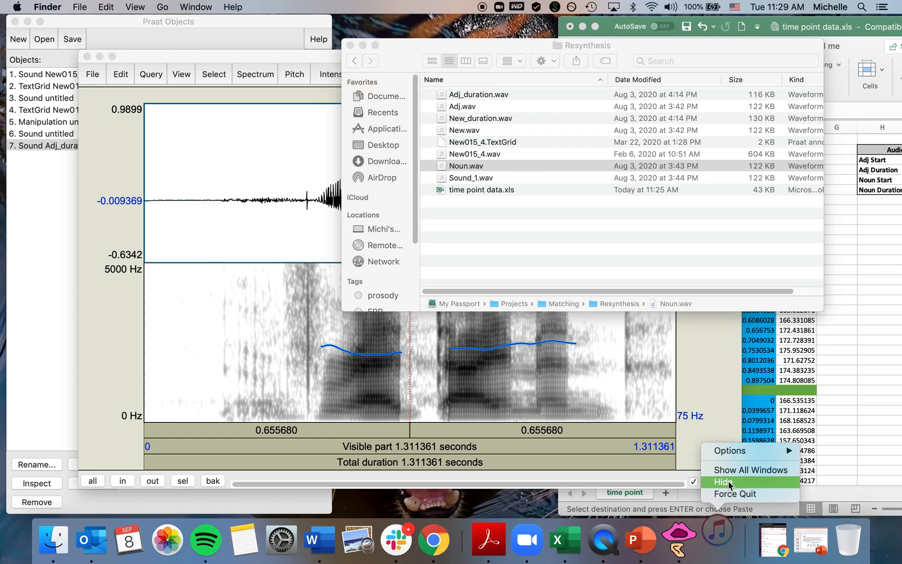
pyautogui.click(730, 493)
# Step: Open New_duration.wav and Noun.wav together from the Resynthesis folder in Praat
pyautogui.click(468, 166)
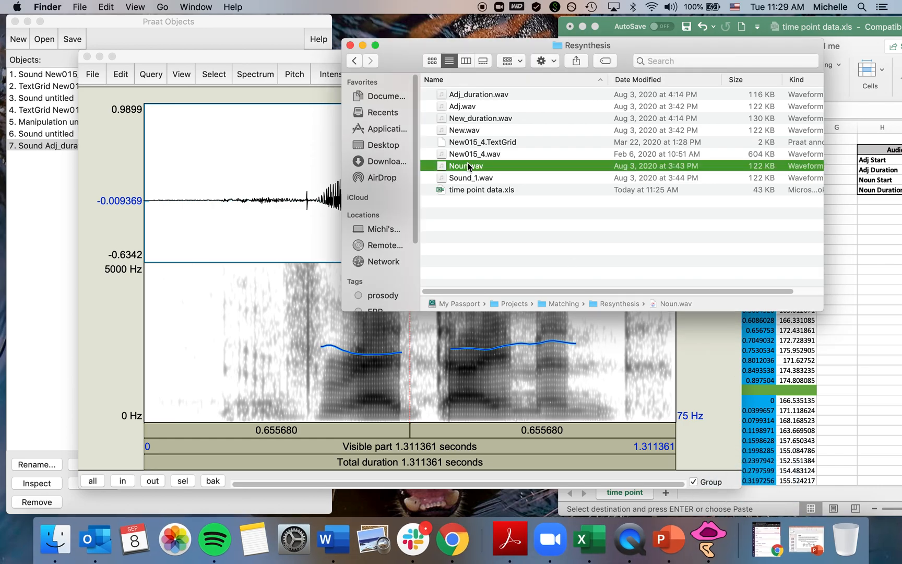
pyautogui.keyDown('super'); pyautogui.click(474, 129); pyautogui.keyUp('super')
pyautogui.rightClick(472, 130)
pyautogui.click(468, 114)
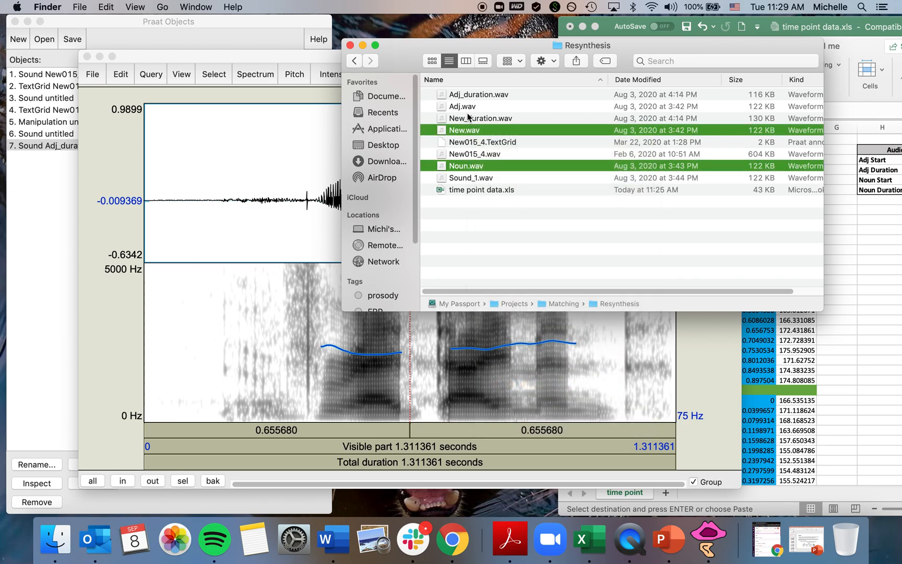
pyautogui.click(468, 120)
pyautogui.keyDown('super'); pyautogui.click(479, 167); pyautogui.keyUp('super')
pyautogui.rightClick(479, 165)
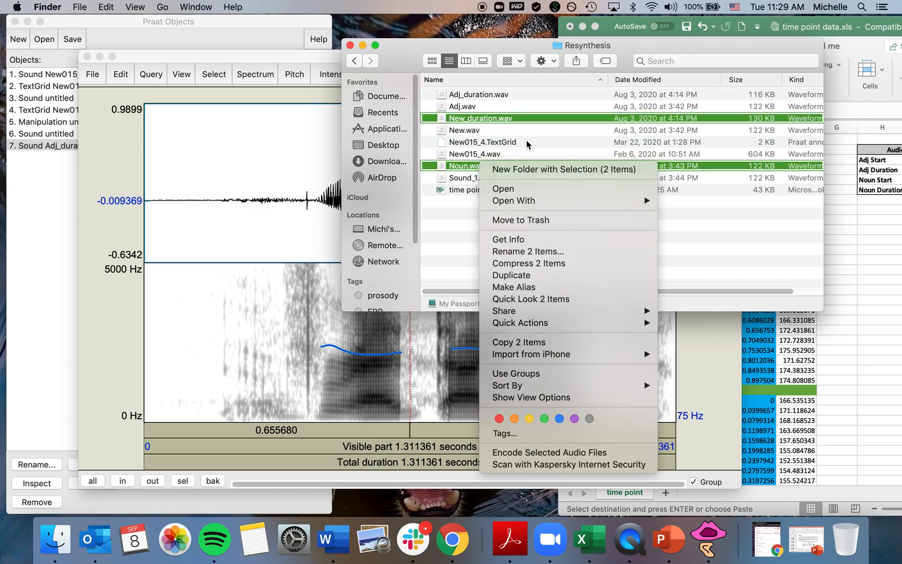
pyautogui.moveTo(548, 201)
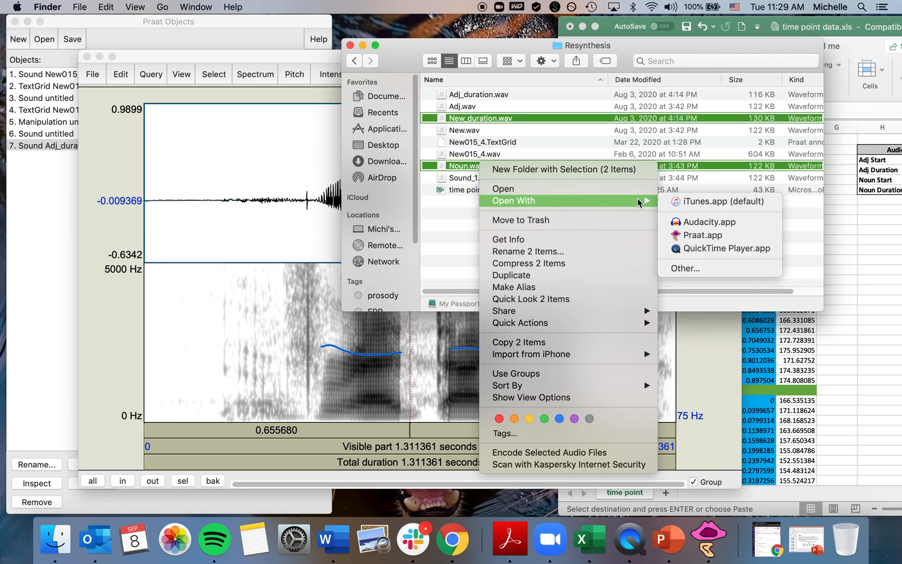
pyautogui.click(726, 235)
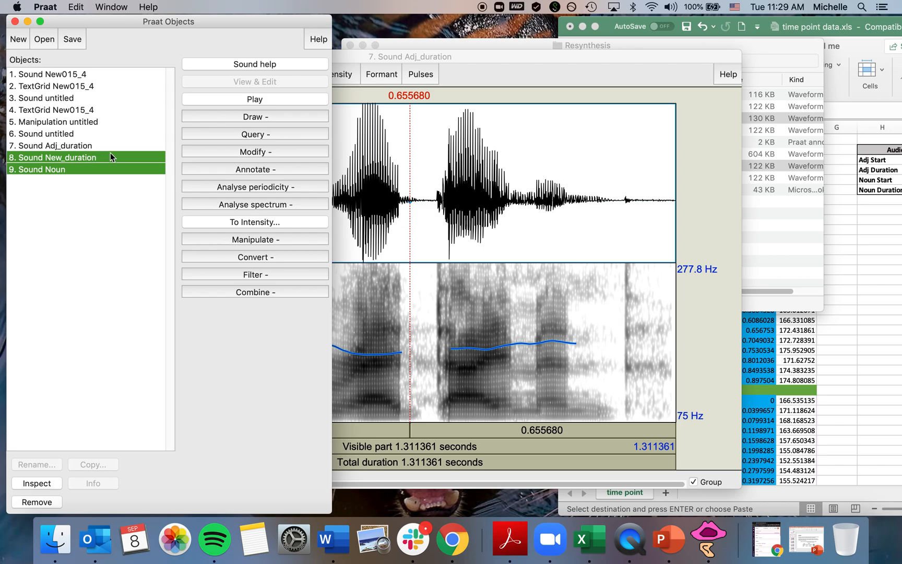
# Step: View the New_duration and Noun sounds in separate sound editors, moving the New_duration window aside
pyautogui.click(109, 154)
pyautogui.click(215, 79)
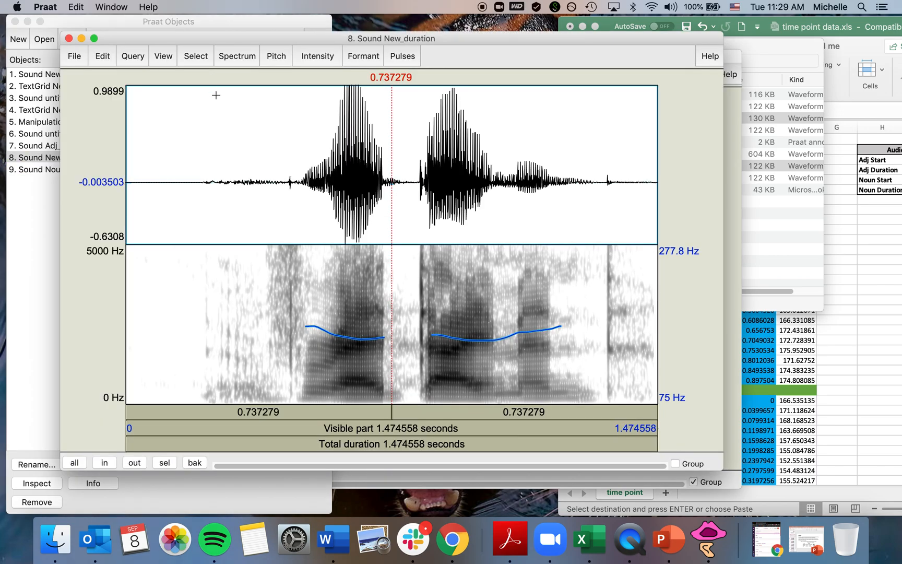
pyautogui.moveTo(388, 36); pyautogui.dragTo(540, 108)
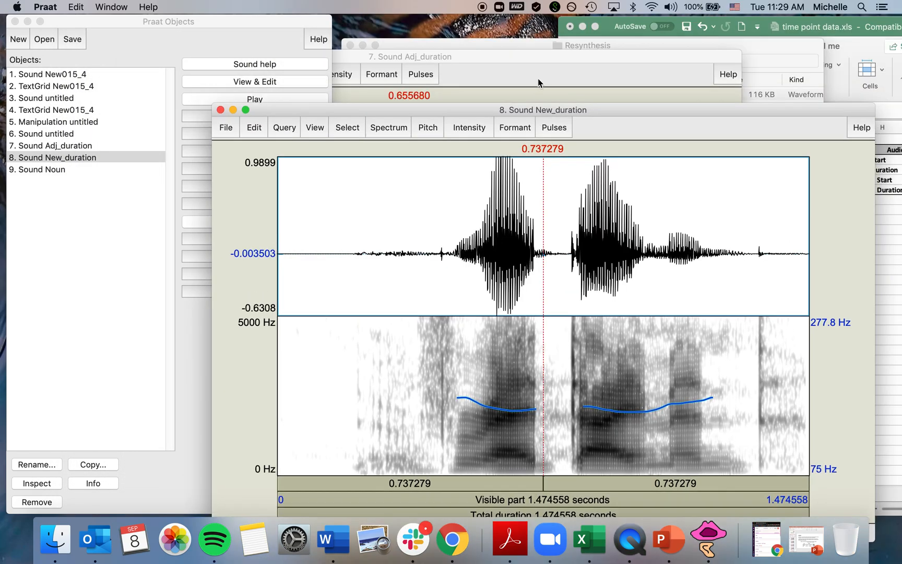
pyautogui.click(538, 56)
pyautogui.click(783, 110)
pyautogui.click(3, 268)
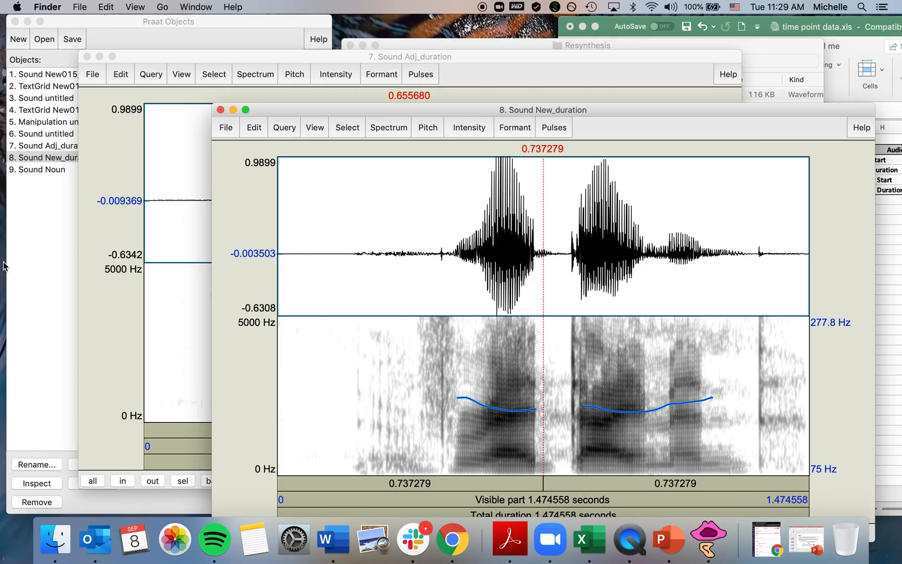
pyautogui.click(63, 173)
pyautogui.click(264, 82)
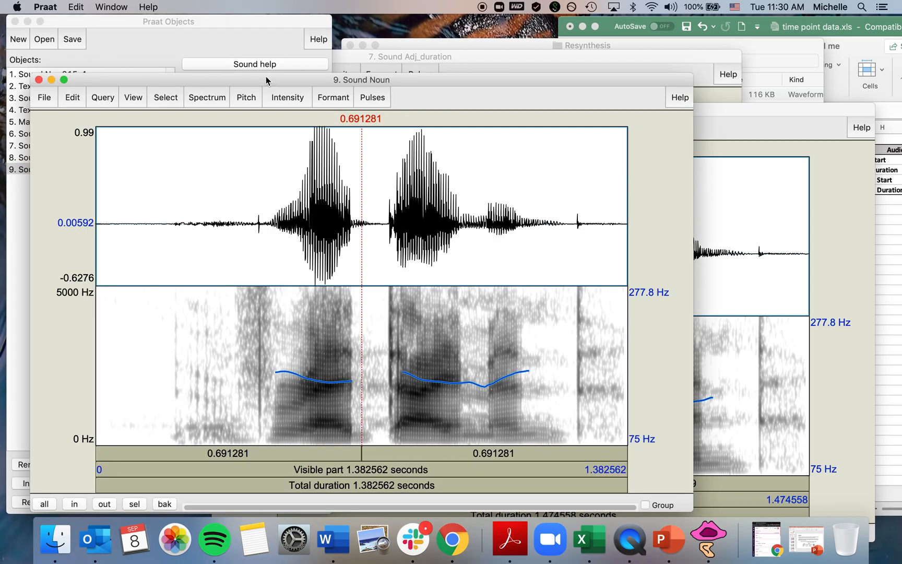
# Step: Rearrange the Noun, New_duration and Adj_duration editor windows and bring each forward to compare their pitch contours
pyautogui.click(712, 296)
pyautogui.moveTo(569, 112); pyautogui.dragTo(702, 27)
pyautogui.click(94, 316)
pyautogui.click(768, 355)
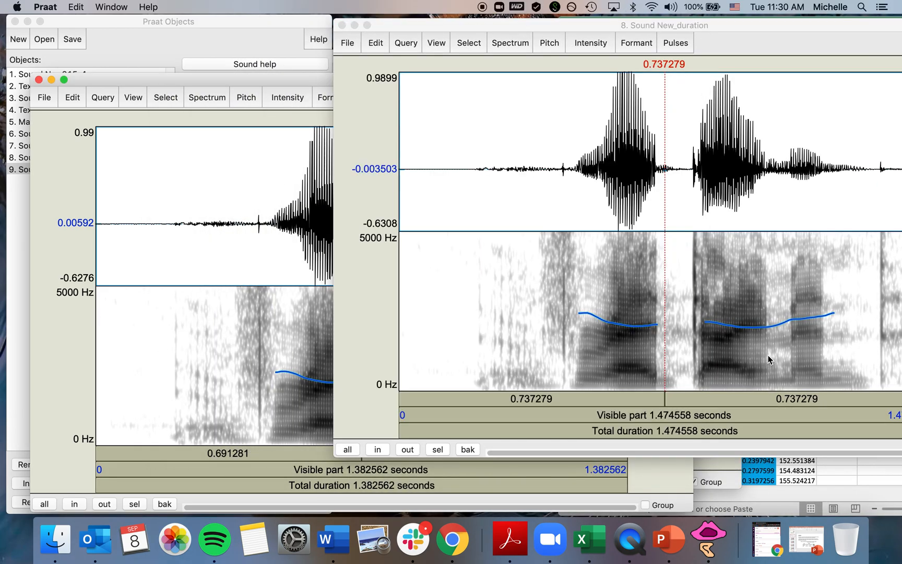
pyautogui.moveTo(578, 22); pyautogui.dragTo(668, 191)
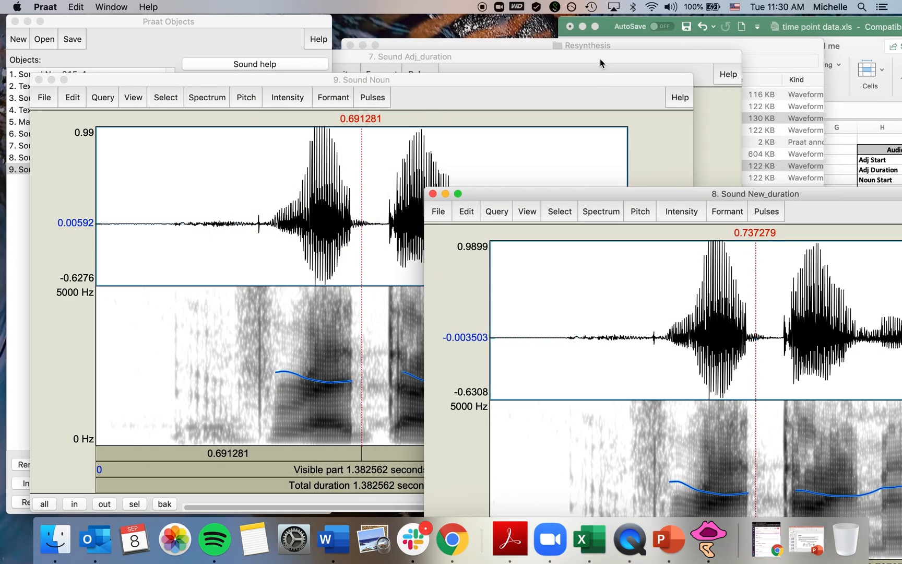
pyautogui.click(600, 59)
pyautogui.moveTo(604, 53); pyautogui.dragTo(674, 32)
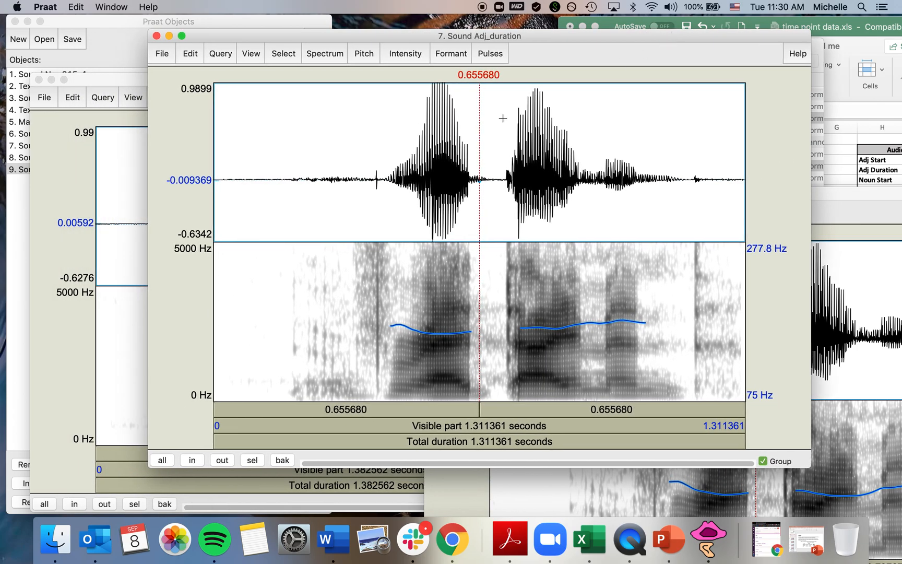
pyautogui.click(844, 336)
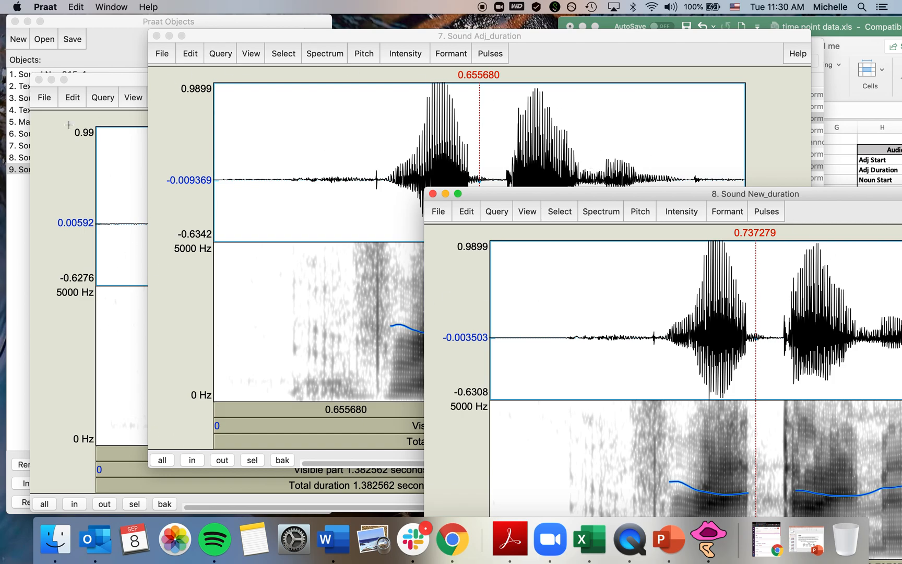
pyautogui.click(360, 284)
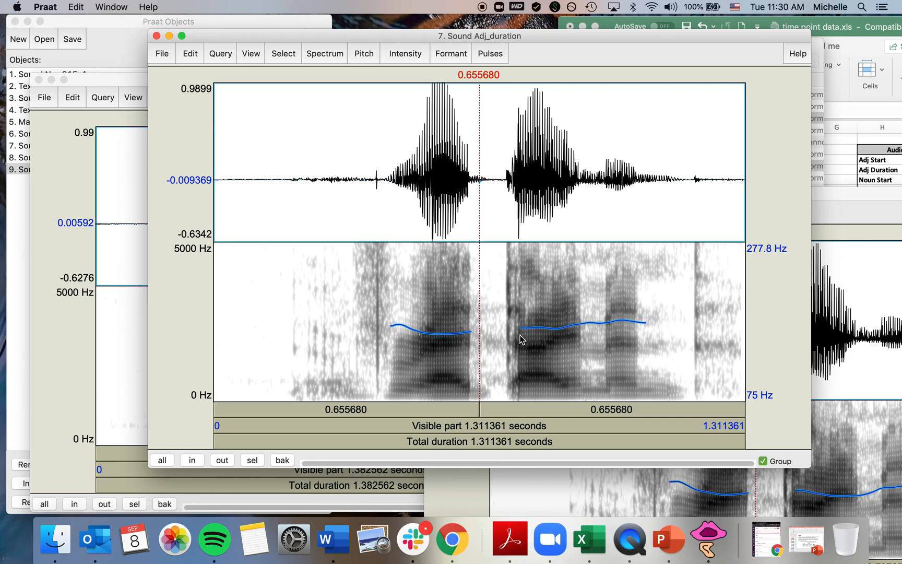
# Step: Close the Adj_duration, Noun and New_duration sound editor windows
pyautogui.click(156, 35)
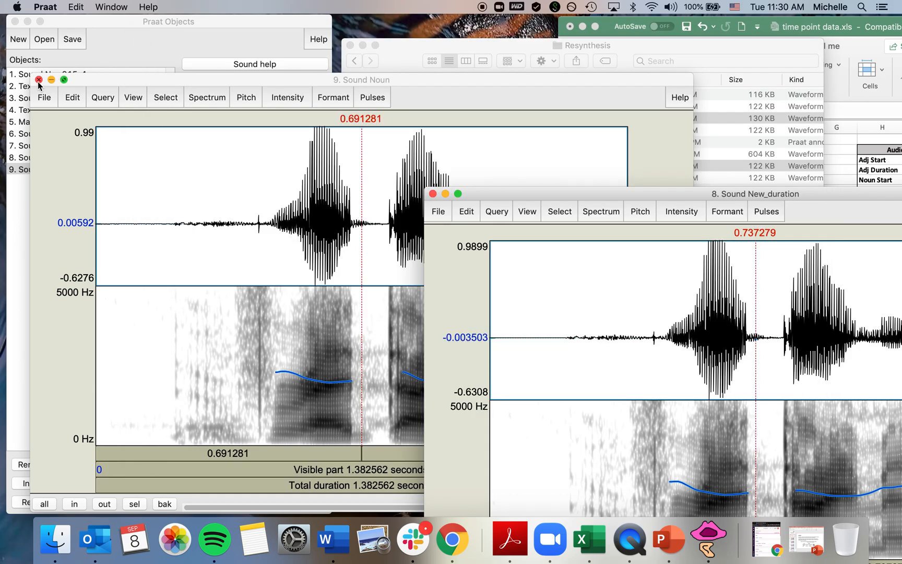
pyautogui.click(39, 79)
pyautogui.click(445, 194)
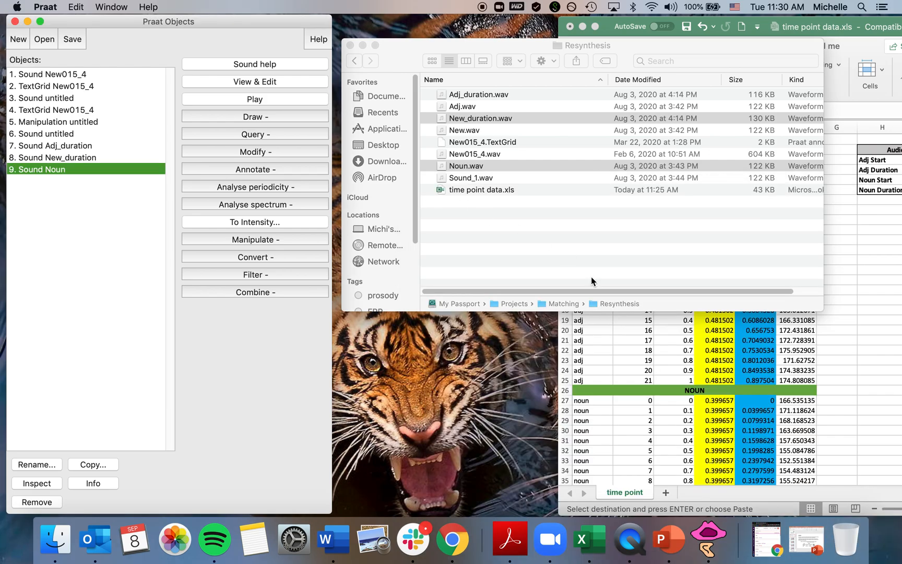
# Step: Switch to the time point data workbook in Excel, move its window fully into view and select the Audio Info values in I4:I6
pyautogui.click(659, 364)
pyautogui.moveTo(837, 29); pyautogui.dragTo(712, 28)
pyautogui.click(800, 179)
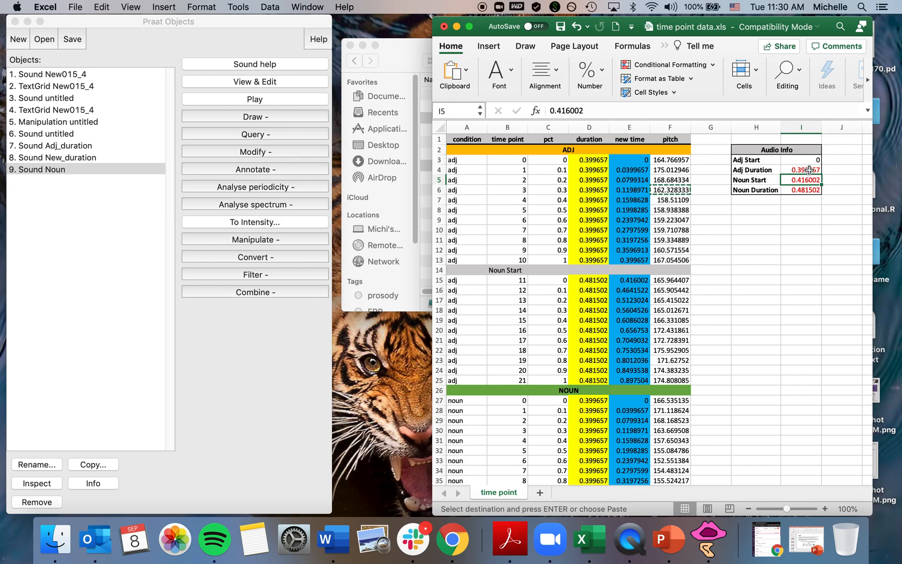
pyautogui.moveTo(808, 169); pyautogui.dragTo(805, 196)
pyautogui.moveTo(804, 190); pyautogui.dragTo(804, 190)
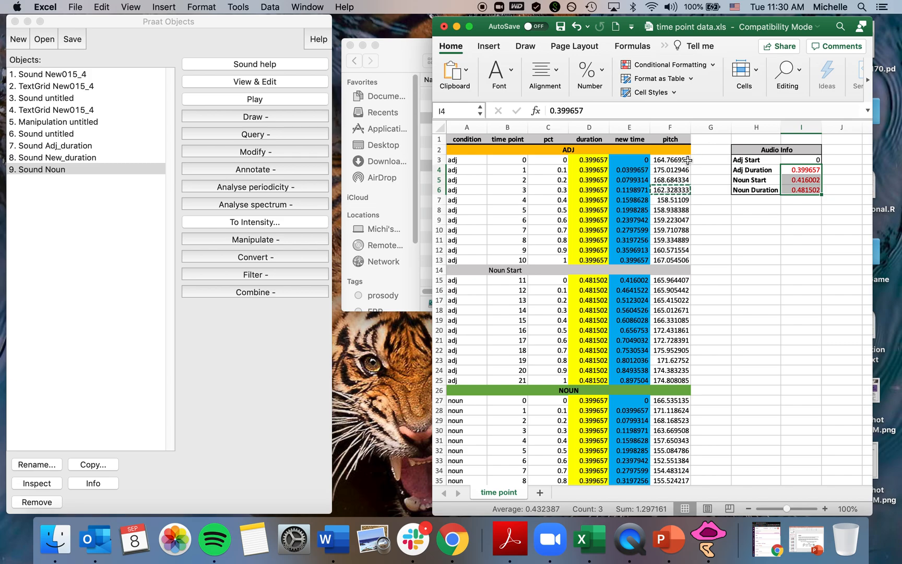
# Step: Alternate between the Resynthesis folder in Finder and the time point data workbook, leaving the folder in front
pyautogui.click(397, 65)
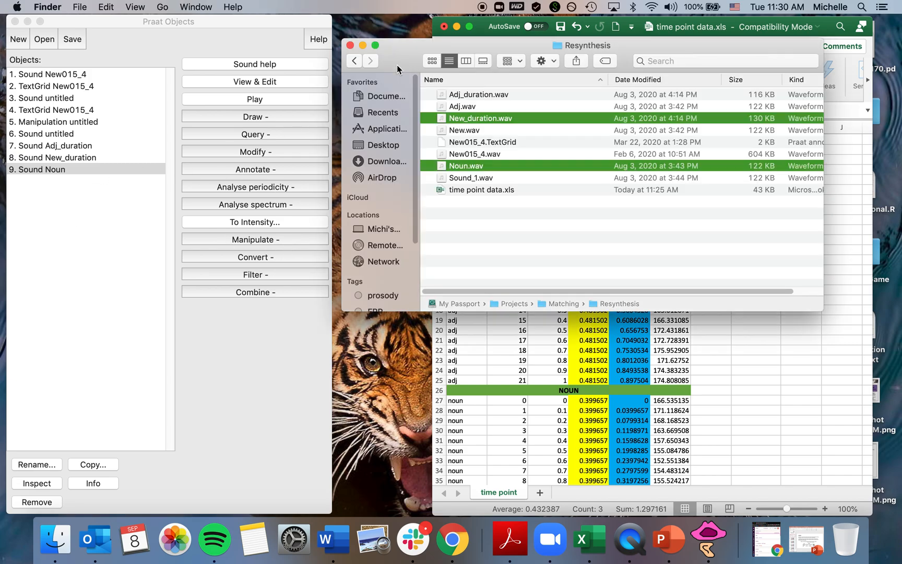
pyautogui.click(638, 338)
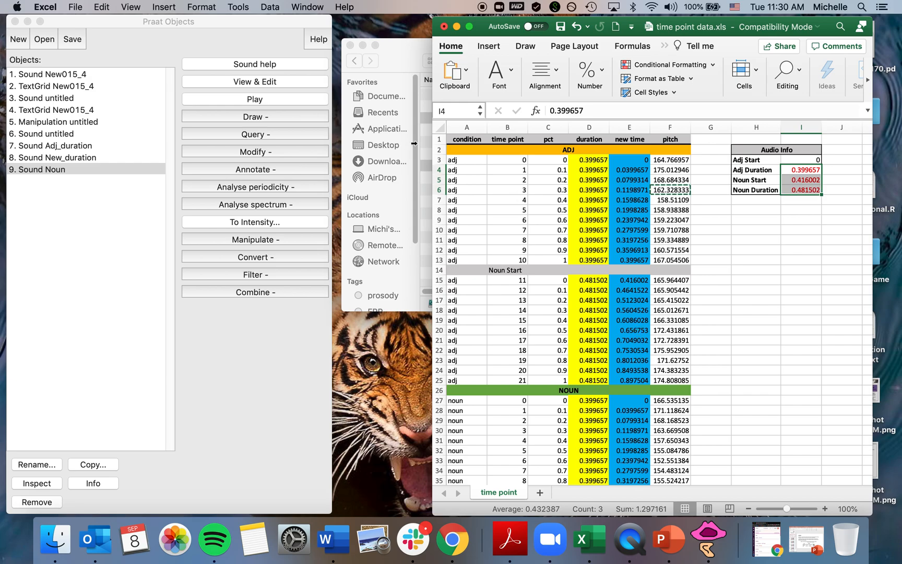
pyautogui.click(402, 67)
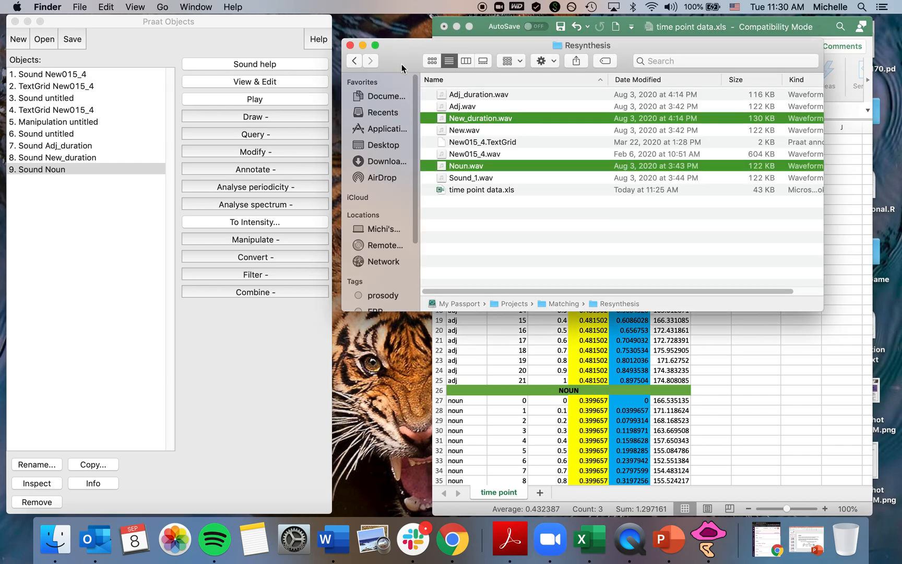